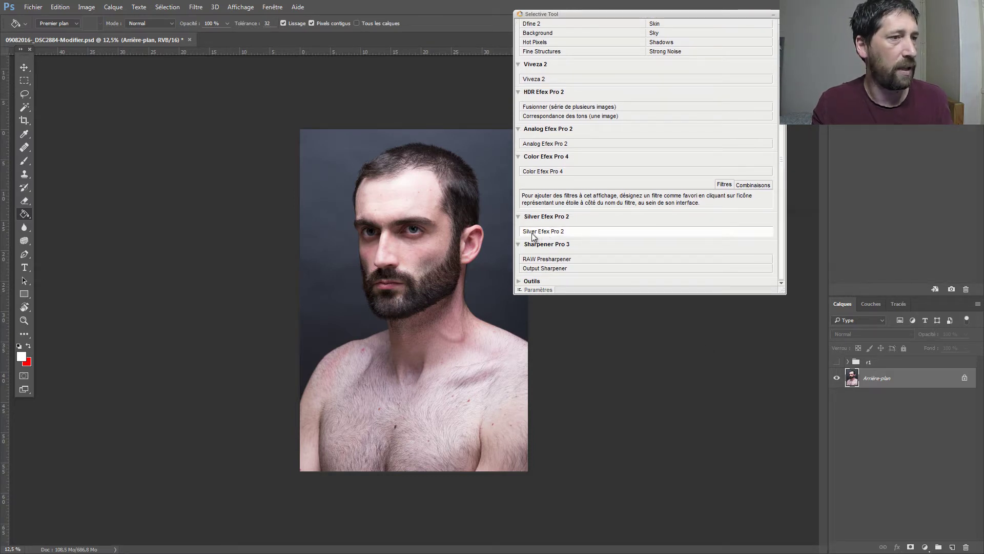
Step: Look over the installed Nik Collection filters and open the portrait's background layer in Silver Efex Pro 2
{"action": "left_click", "coordinate": [195, 7]}
{"action": "mouse_move", "coordinate": [214, 6]}
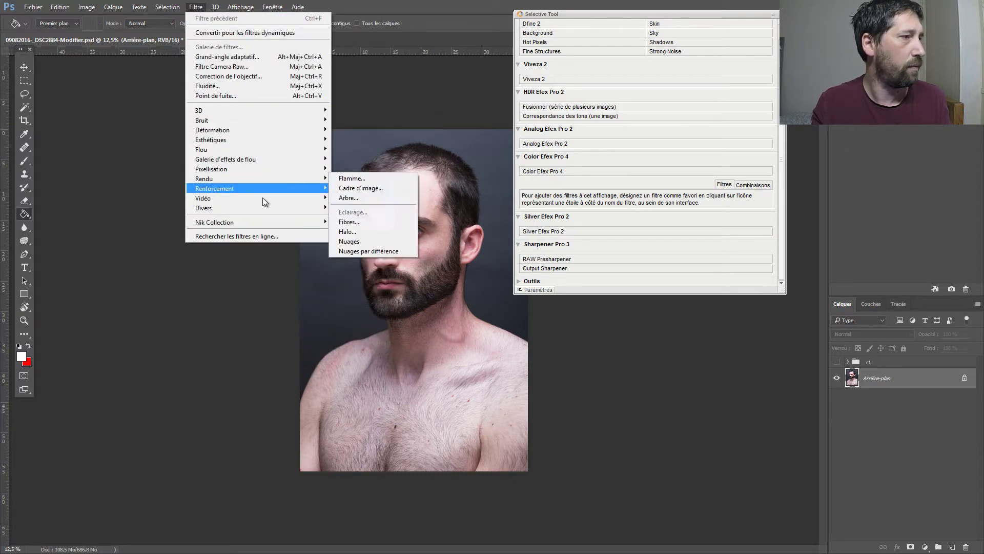
{"action": "mouse_move", "coordinate": [260, 224]}
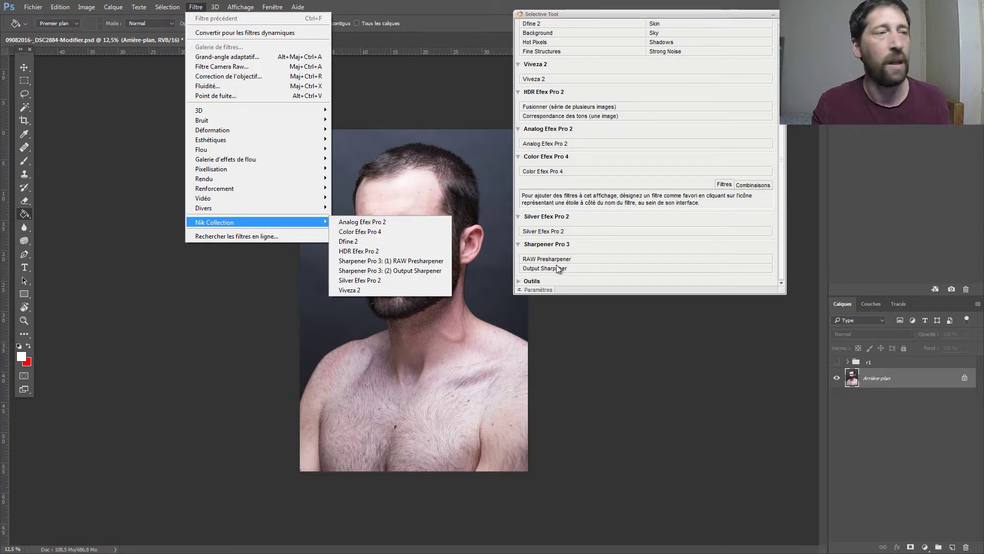
{"action": "left_click", "coordinate": [406, 95]}
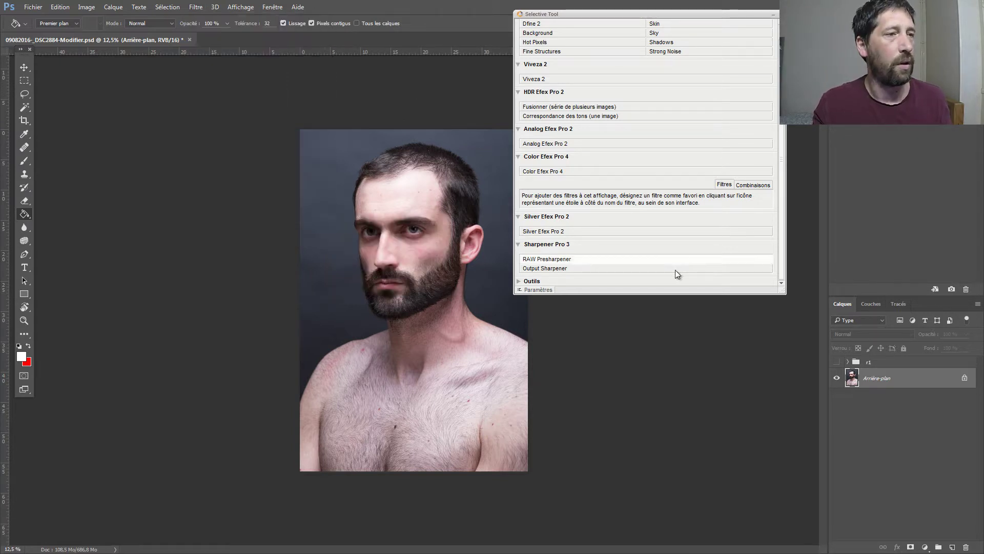
{"action": "left_click", "coordinate": [586, 232]}
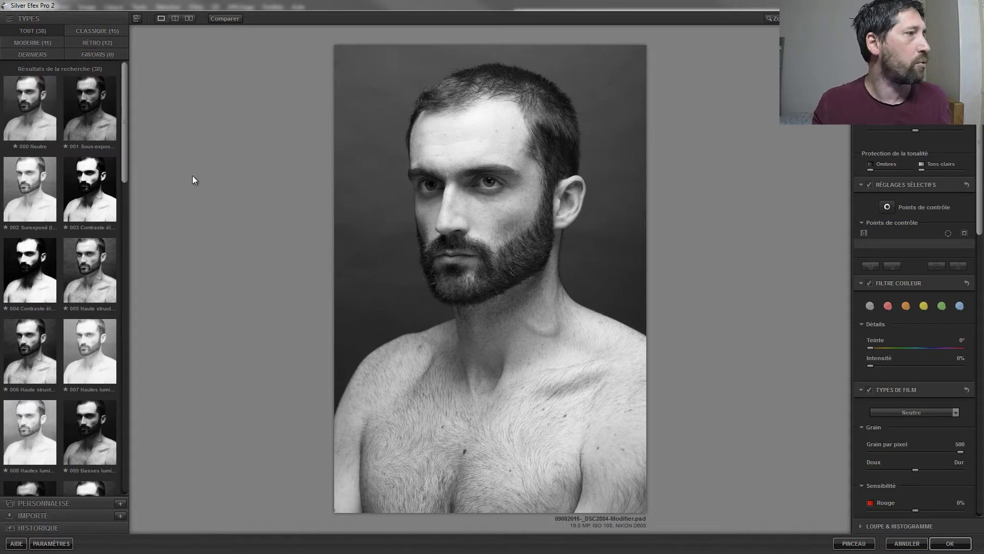
Step: Try presets 003, 002, 005, 006, 007, 008 and 009 in turn on the portrait
{"action": "left_click", "coordinate": [95, 181]}
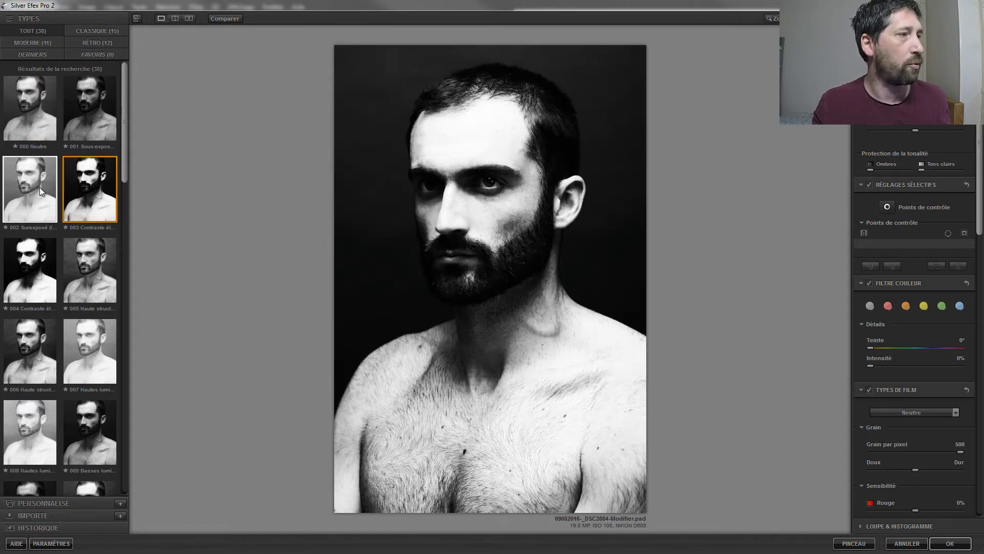
{"action": "left_click", "coordinate": [39, 187]}
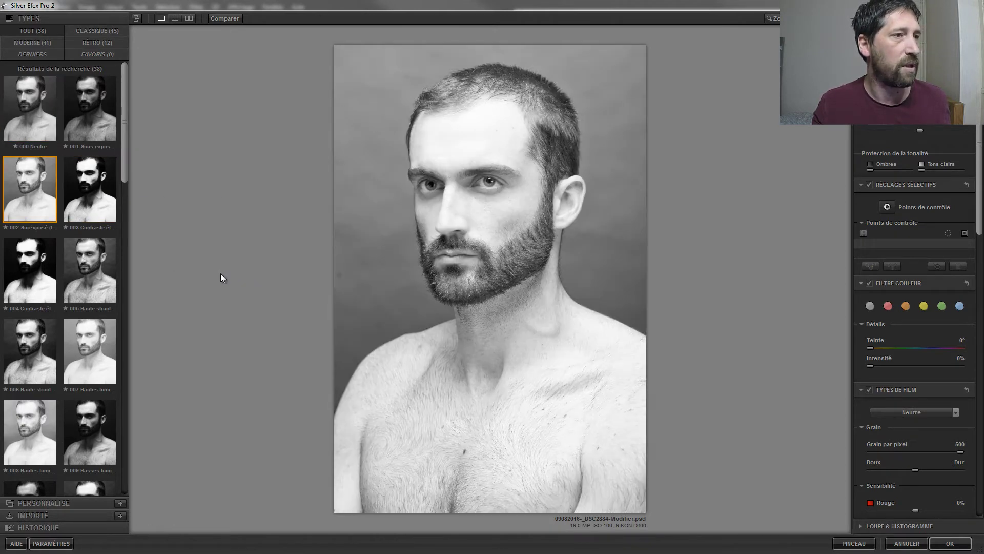
{"action": "left_click", "coordinate": [91, 282]}
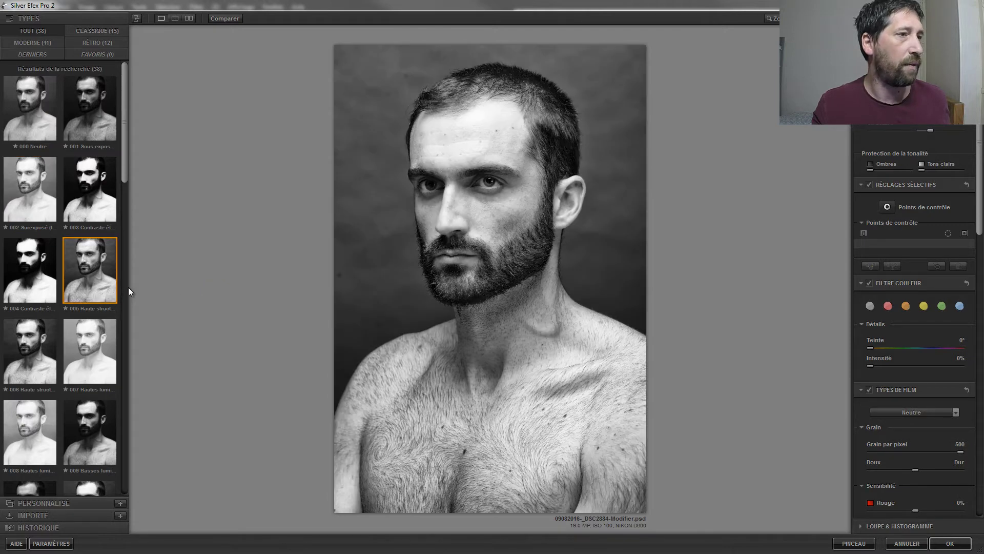
{"action": "left_click", "coordinate": [35, 341]}
{"action": "left_click", "coordinate": [91, 349]}
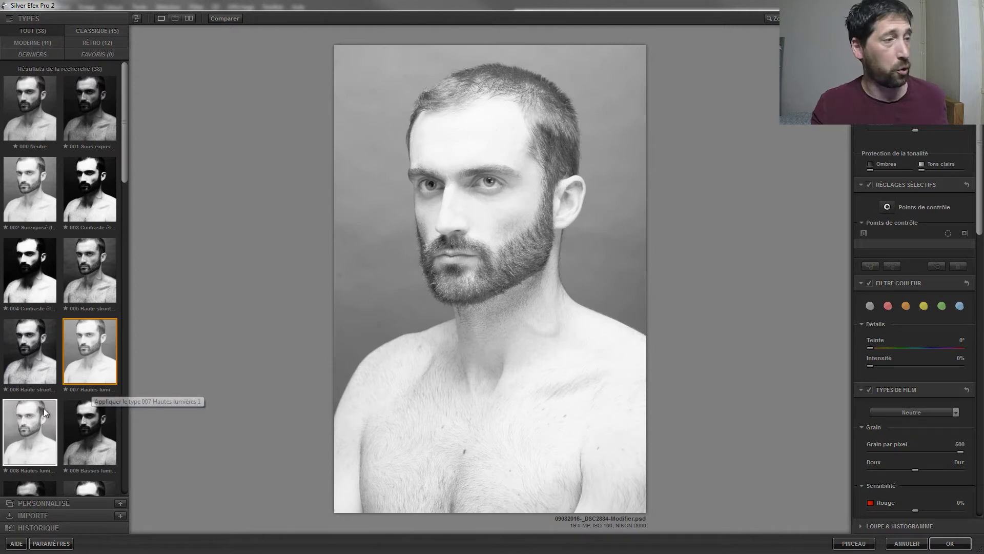
{"action": "left_click", "coordinate": [49, 418]}
{"action": "left_click", "coordinate": [86, 434]}
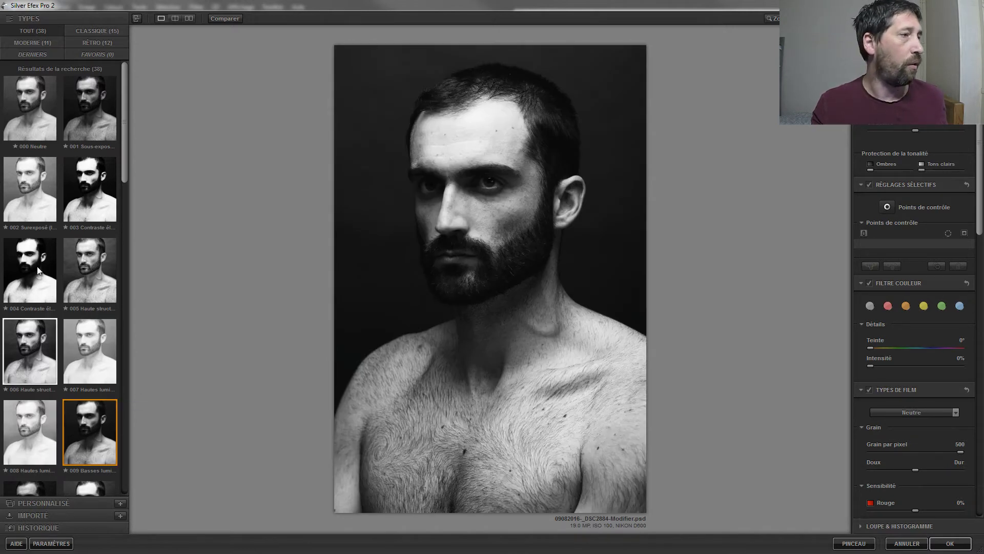
Step: Try presets 010, 012 and 014 from further down the style list on the portrait
{"action": "left_click_drag", "start_coordinate": [128, 162], "coordinate": [154, 229]}
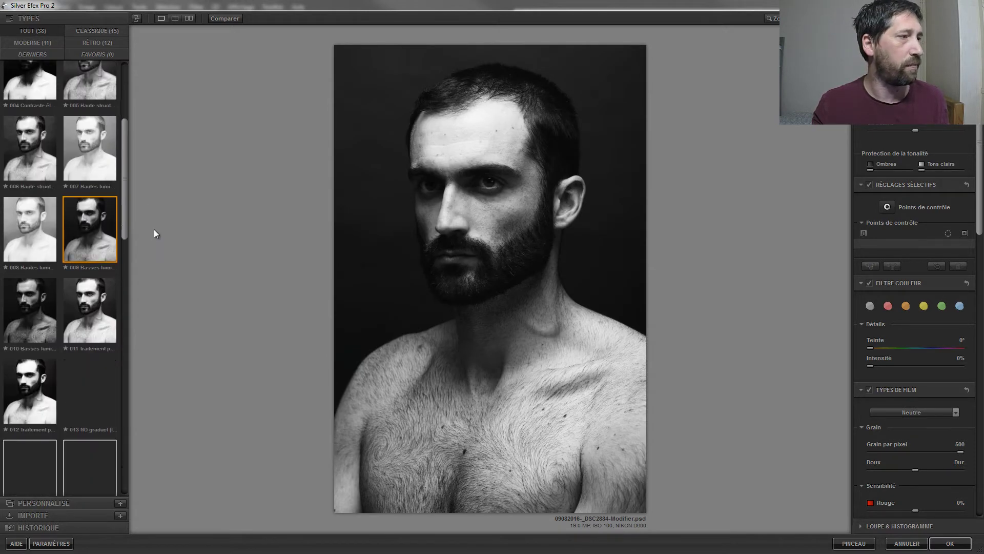
{"action": "left_click", "coordinate": [88, 273]}
{"action": "left_click", "coordinate": [26, 281]}
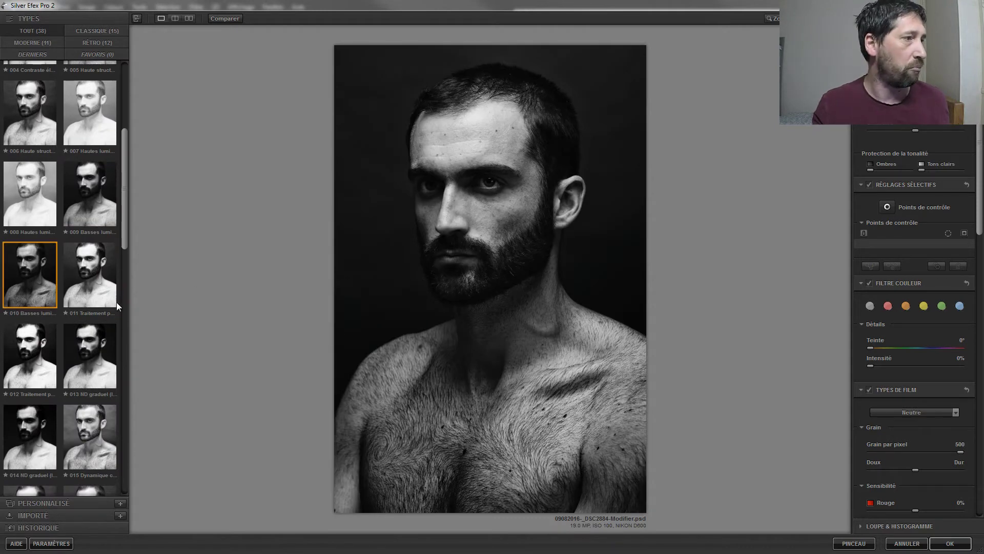
{"action": "left_click", "coordinate": [30, 360]}
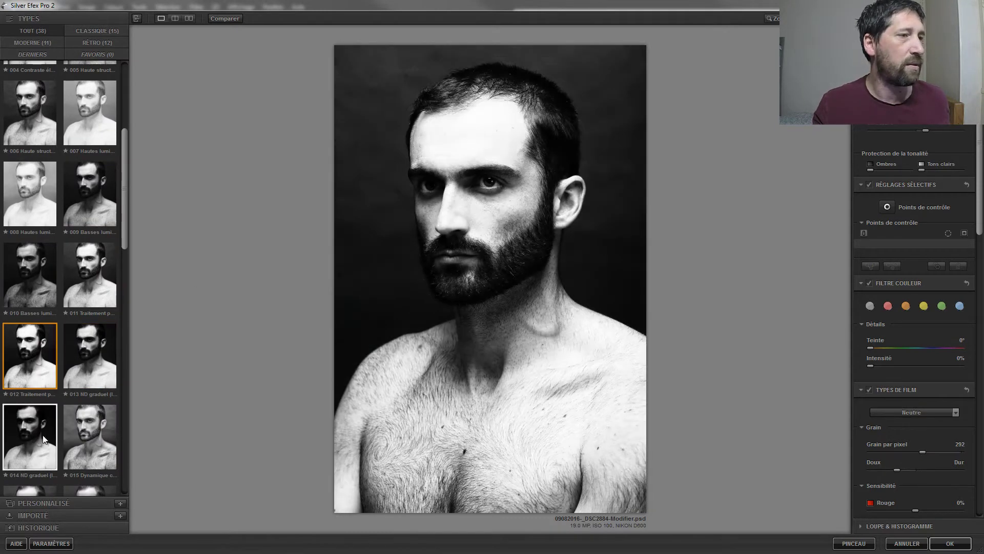
{"action": "left_click", "coordinate": [35, 411]}
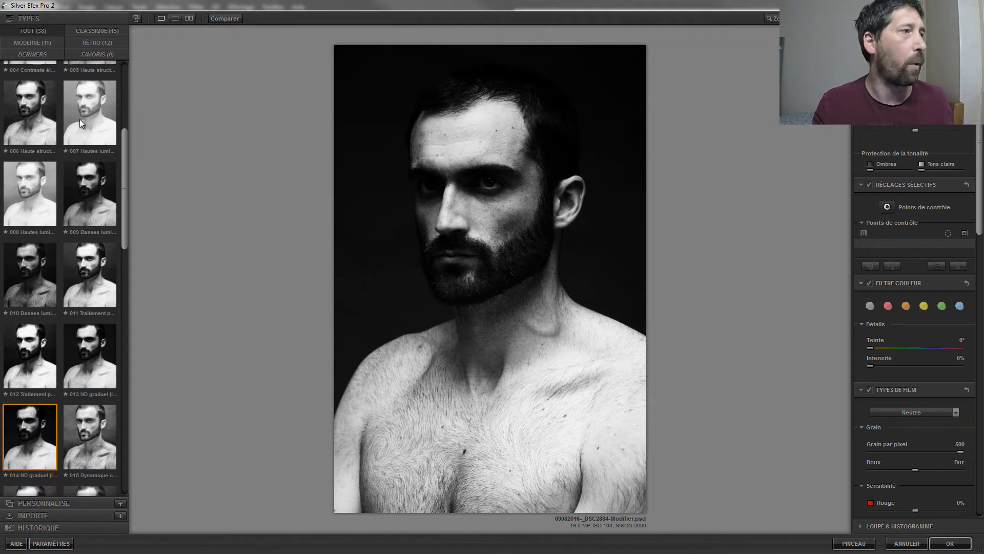
Step: Apply the 005 Haute structure preset to the portrait
{"action": "scroll", "coordinate": [118, 156], "scroll_direction": "up", "scroll_amount": 3}
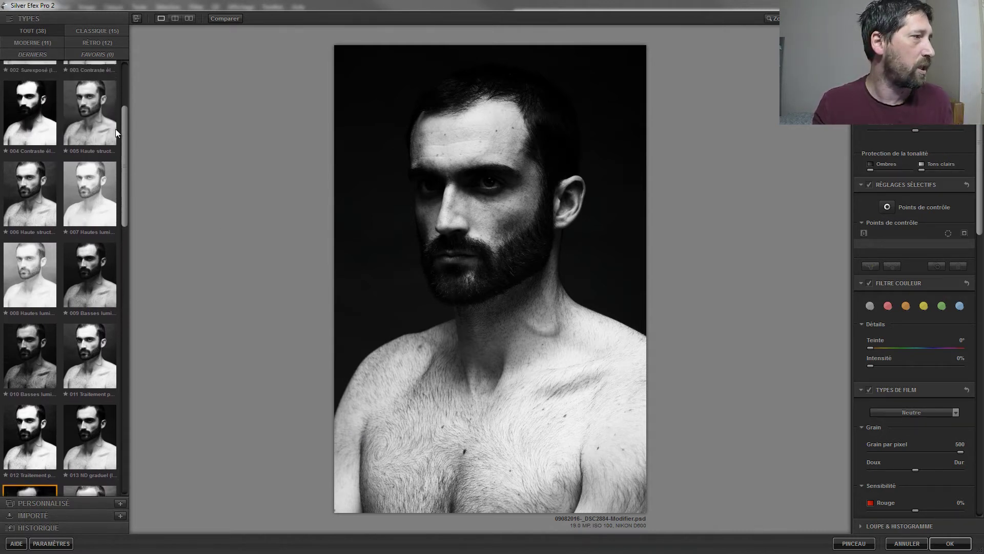
{"action": "scroll", "coordinate": [123, 135], "scroll_direction": "up", "scroll_amount": 2}
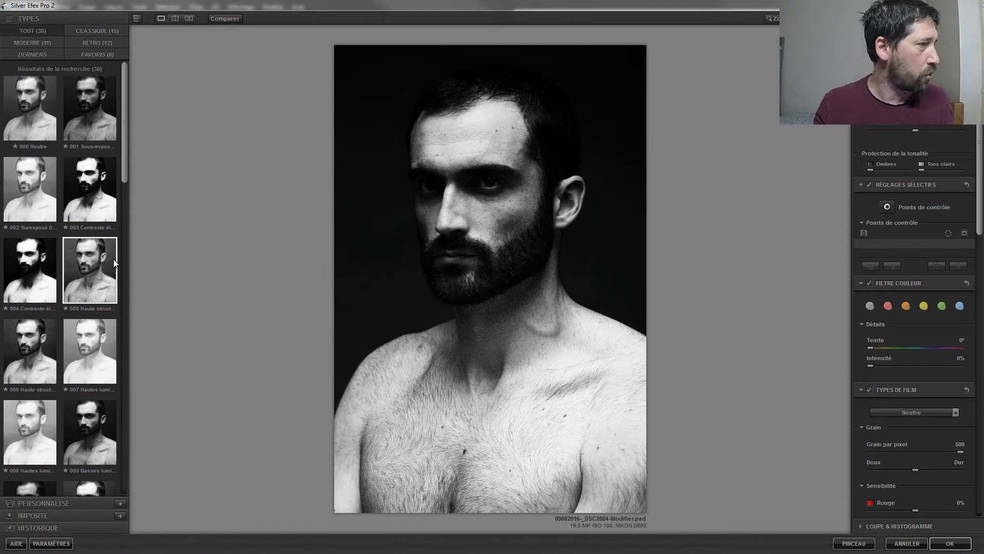
{"action": "left_click", "coordinate": [90, 270]}
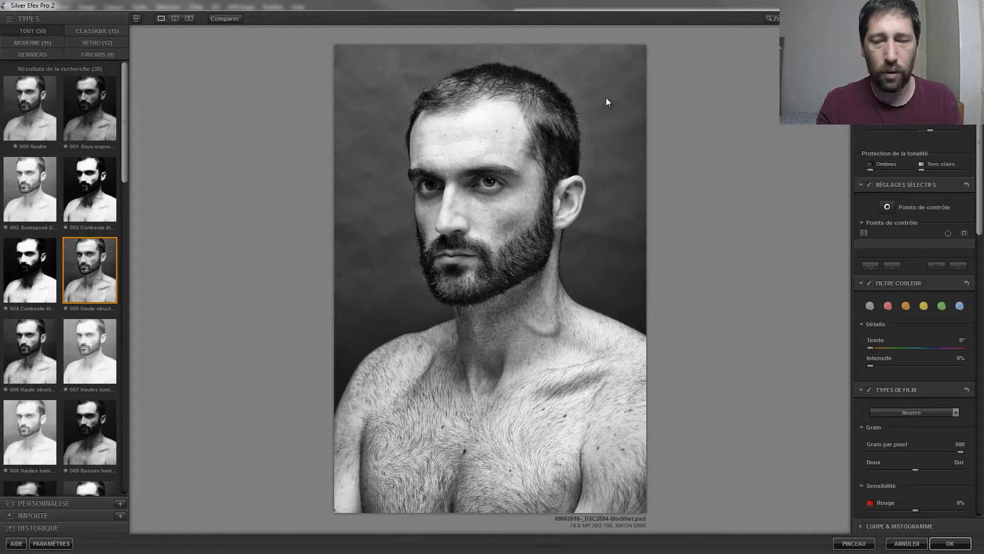
Step: Examine the beard and neck detail up close, comparing the 000 Neutre preset with 005 Haute structure
{"action": "scroll", "coordinate": [605, 97], "scroll_direction": "up", "scroll_amount": 4}
{"action": "scroll", "coordinate": [606, 98], "scroll_direction": "up", "scroll_amount": 1}
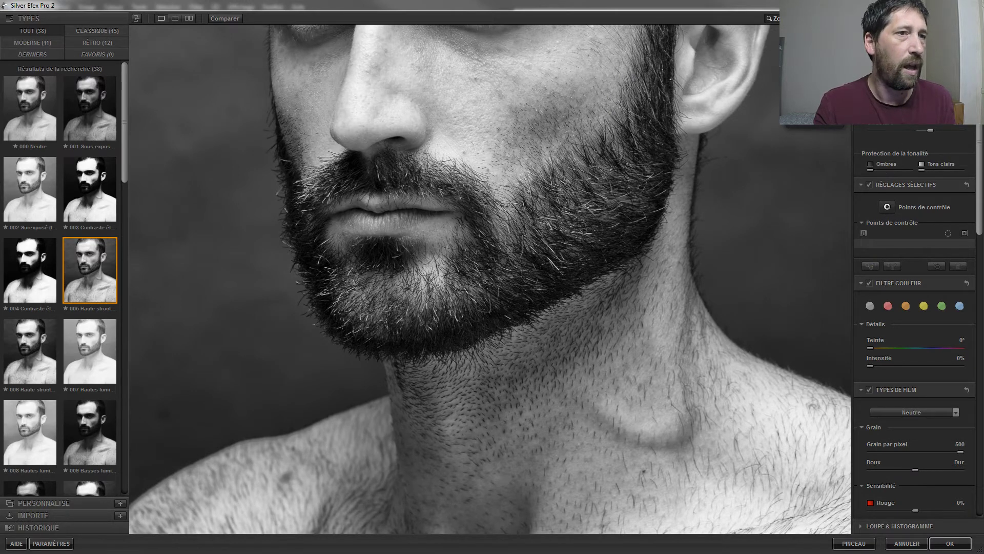
{"action": "left_click", "coordinate": [26, 118]}
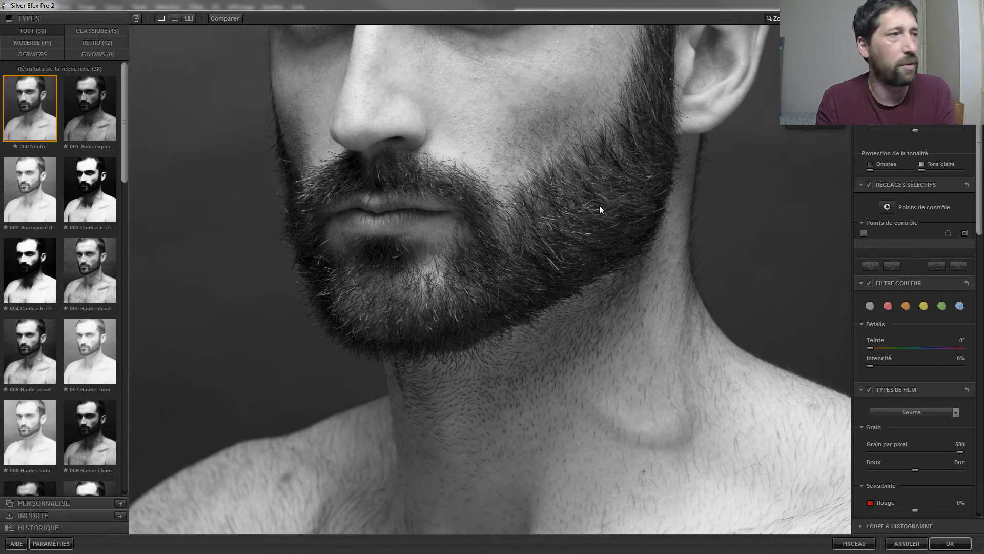
{"action": "left_click", "coordinate": [95, 287]}
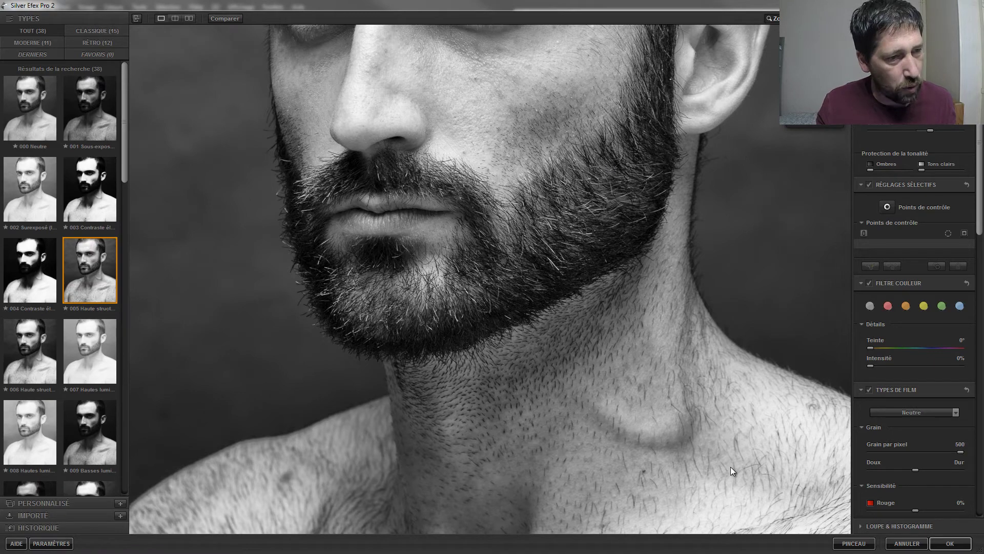
Step: Compare the 000 Neutre and 005 Haute structure presets on the chest hair and skin texture
{"action": "left_click_drag", "start_coordinate": [736, 318], "coordinate": [659, 118]}
{"action": "left_click_drag", "start_coordinate": [486, 395], "coordinate": [451, 148]}
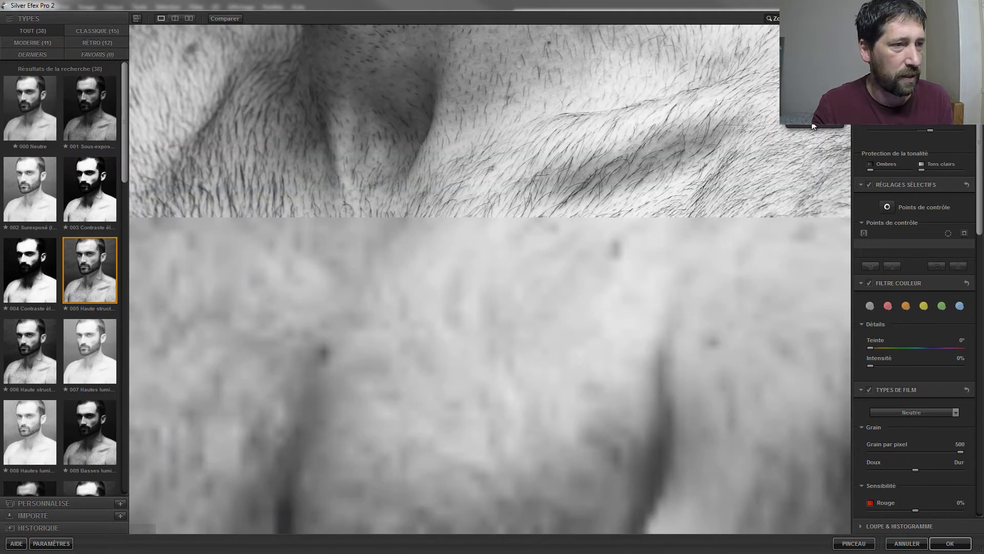
{"action": "left_click", "coordinate": [27, 107]}
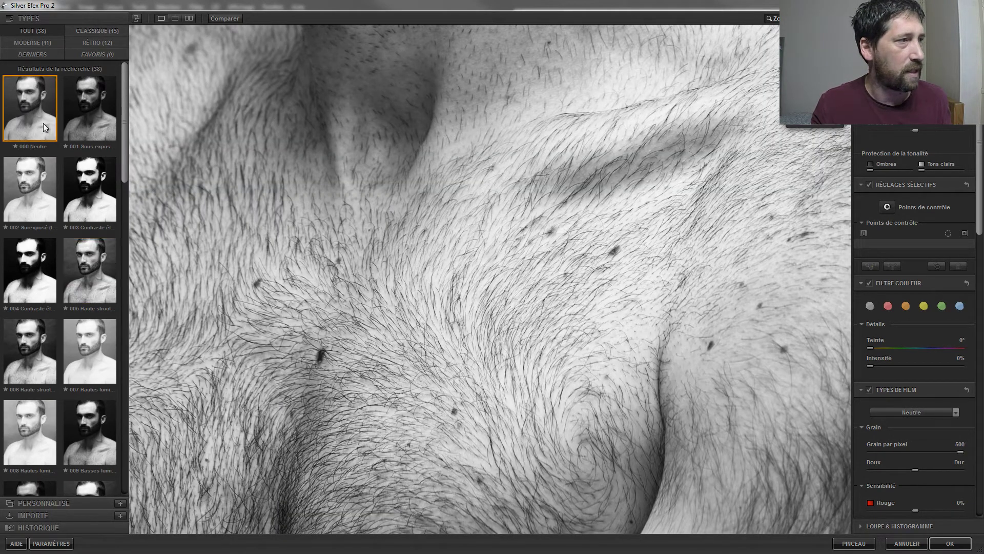
{"action": "left_click", "coordinate": [93, 260]}
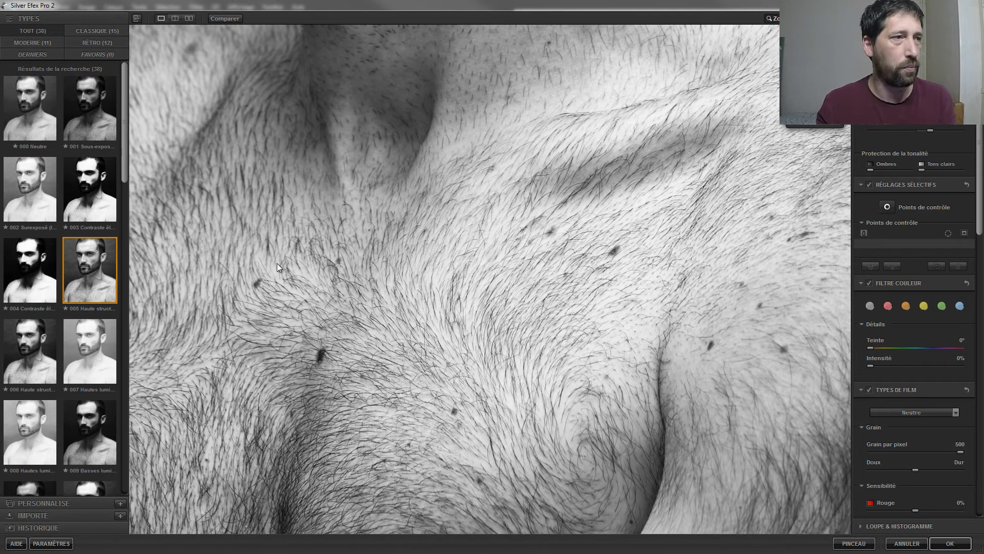
Step: Compare presets 000, 003 and 005 on the forehead and hair, returning to 005 and the full portrait
{"action": "left_click_drag", "start_coordinate": [818, 106], "coordinate": [829, 232]}
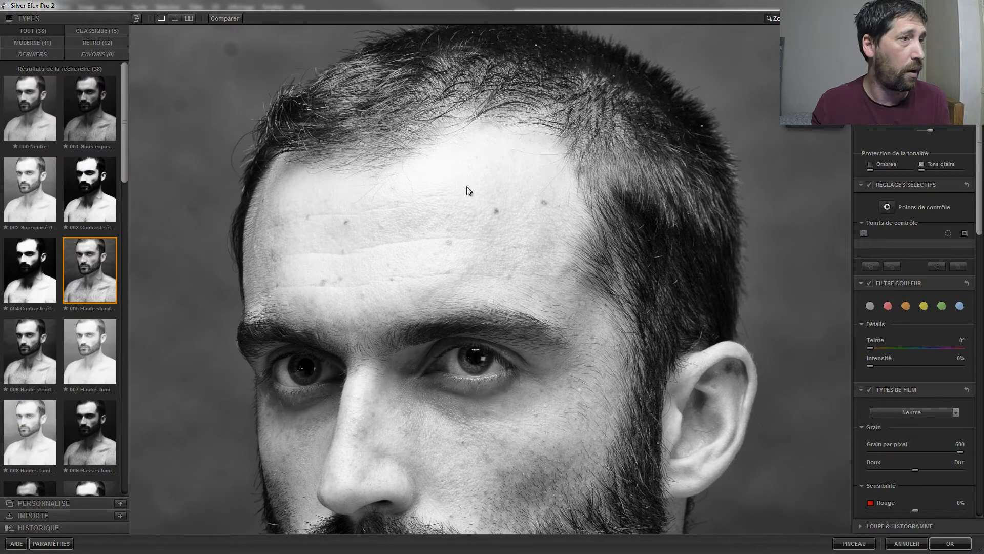
{"action": "left_click_drag", "start_coordinate": [451, 195], "coordinate": [481, 226]}
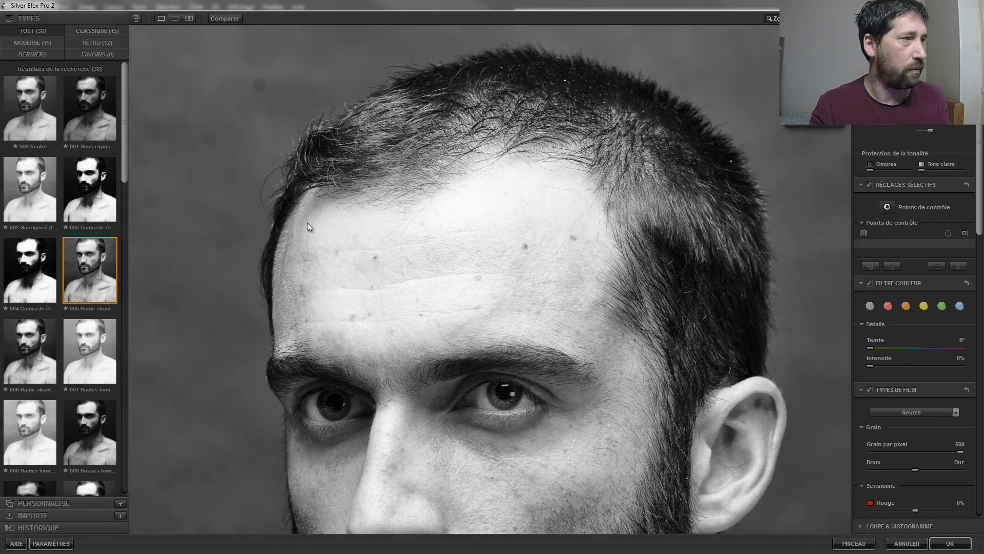
{"action": "left_click", "coordinate": [16, 105]}
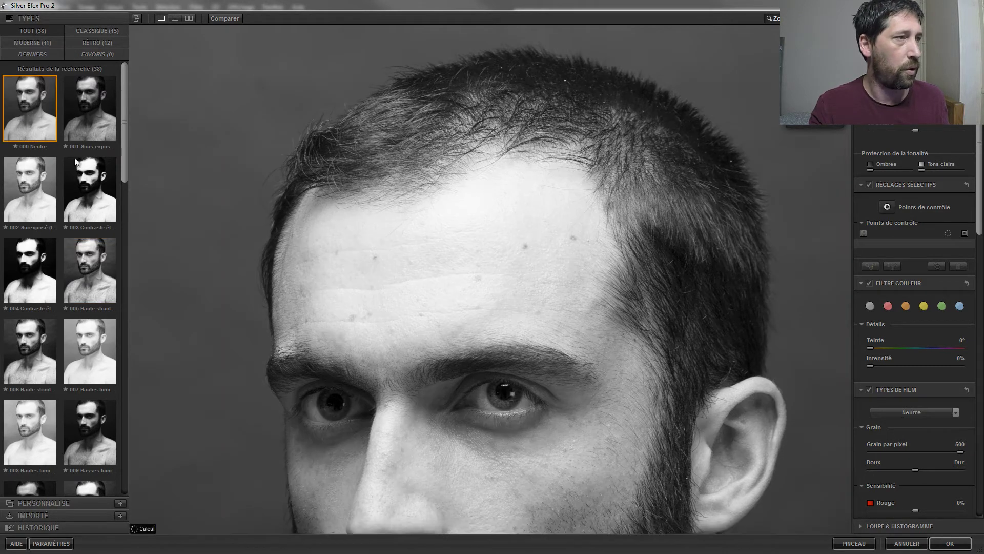
{"action": "left_click", "coordinate": [101, 193]}
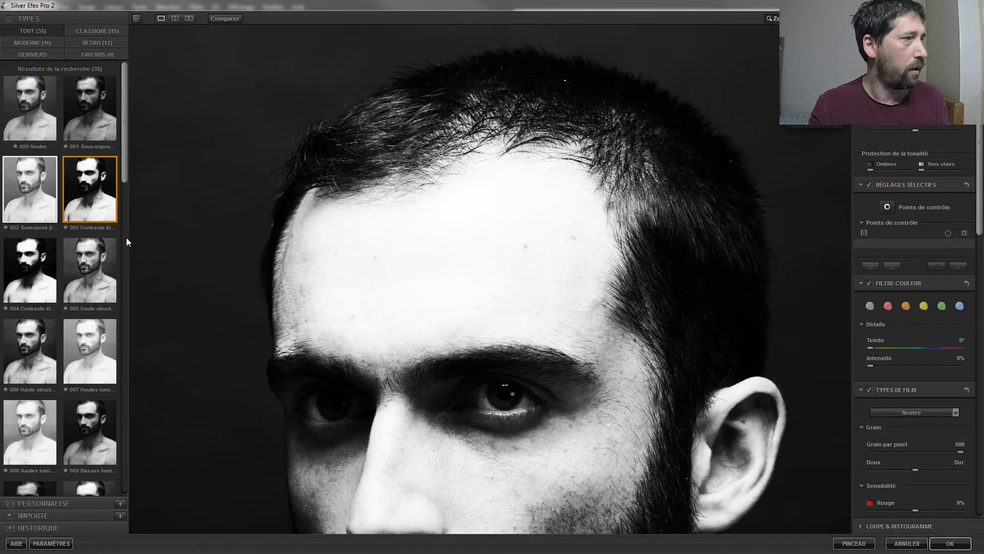
{"action": "left_click", "coordinate": [90, 276]}
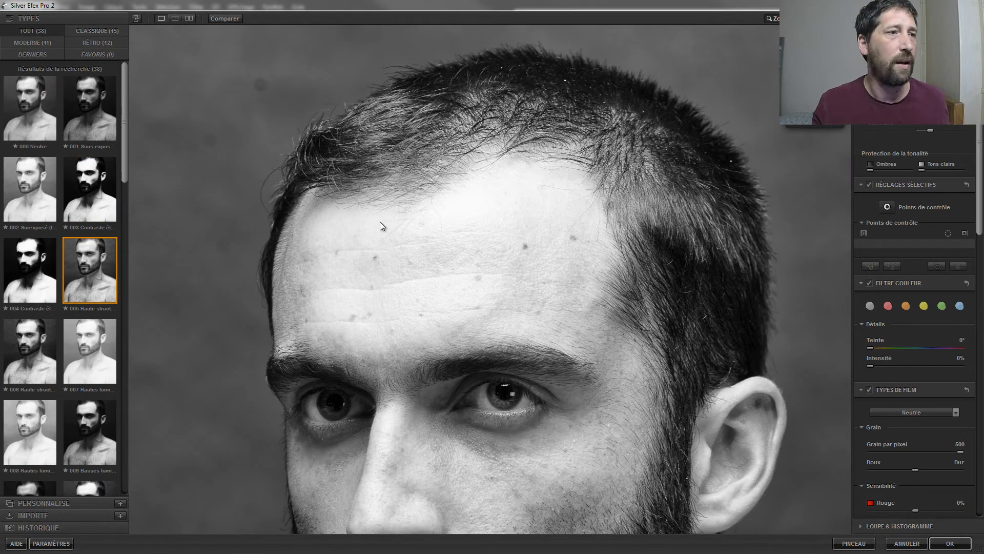
{"action": "left_click", "coordinate": [434, 207]}
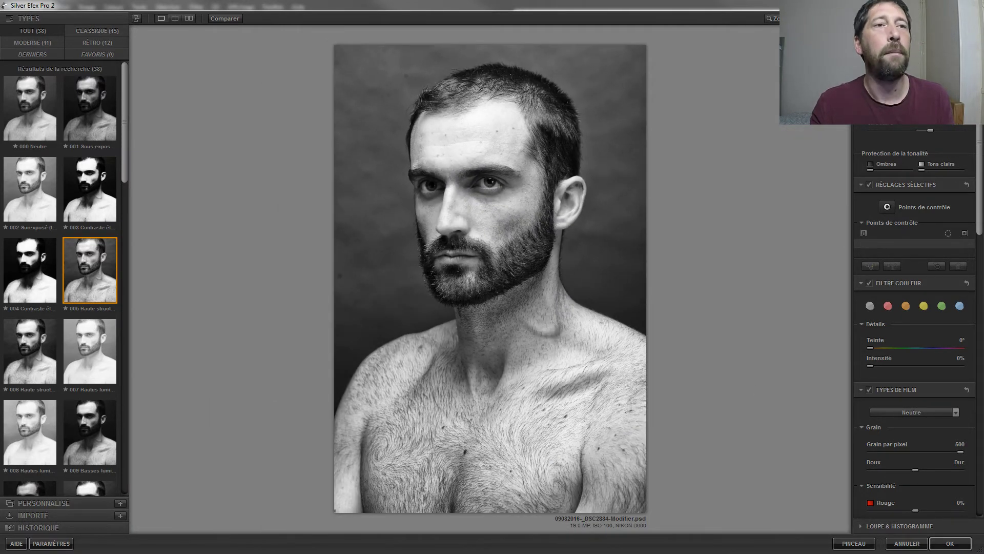
Step: Try the red, yellow and green colour filters on the portrait, ending with the blue filter
{"action": "scroll", "coordinate": [914, 322], "scroll_direction": "down", "scroll_amount": 1}
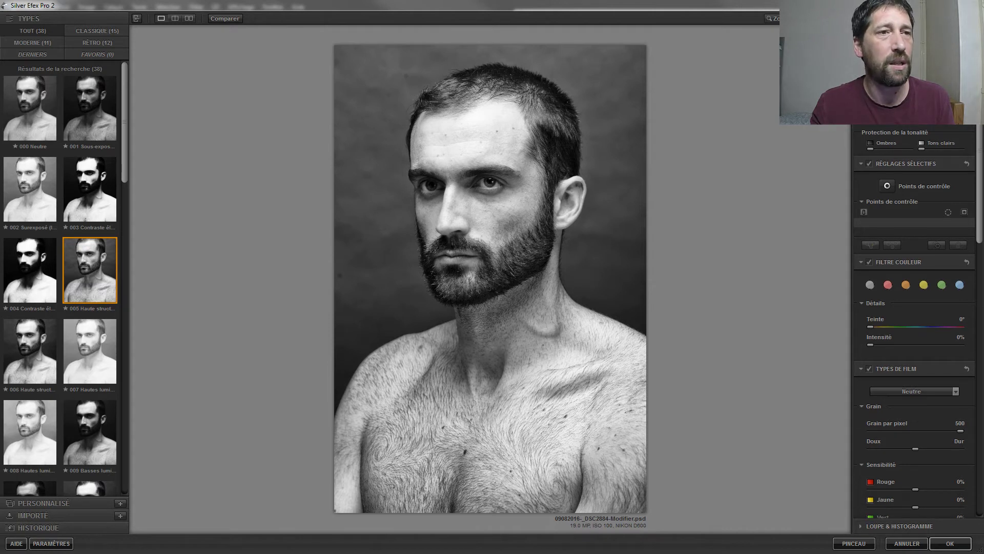
{"action": "scroll", "coordinate": [914, 323], "scroll_direction": "up", "scroll_amount": 1}
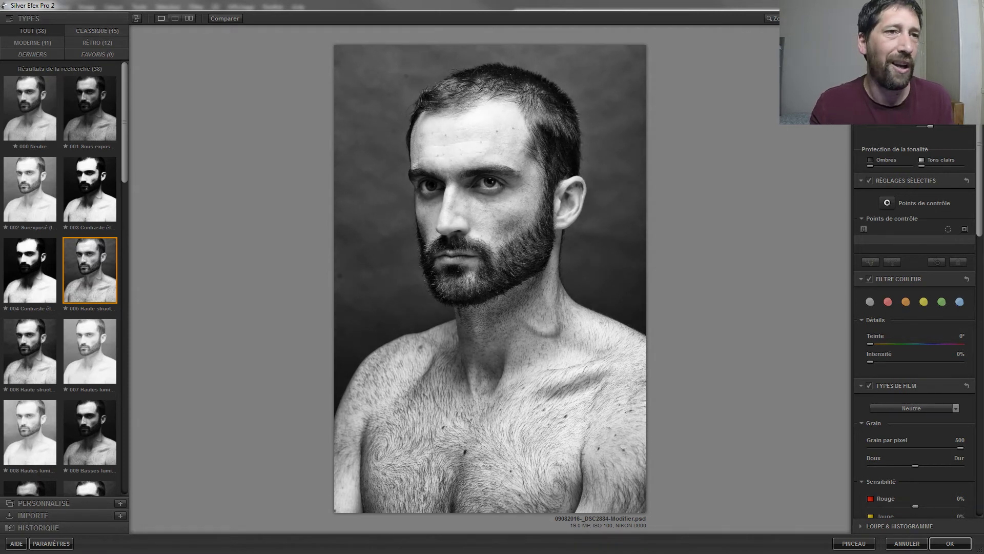
{"action": "scroll", "coordinate": [980, 143], "scroll_direction": "down", "scroll_amount": 2}
{"action": "scroll", "coordinate": [980, 144], "scroll_direction": "down", "scroll_amount": 5}
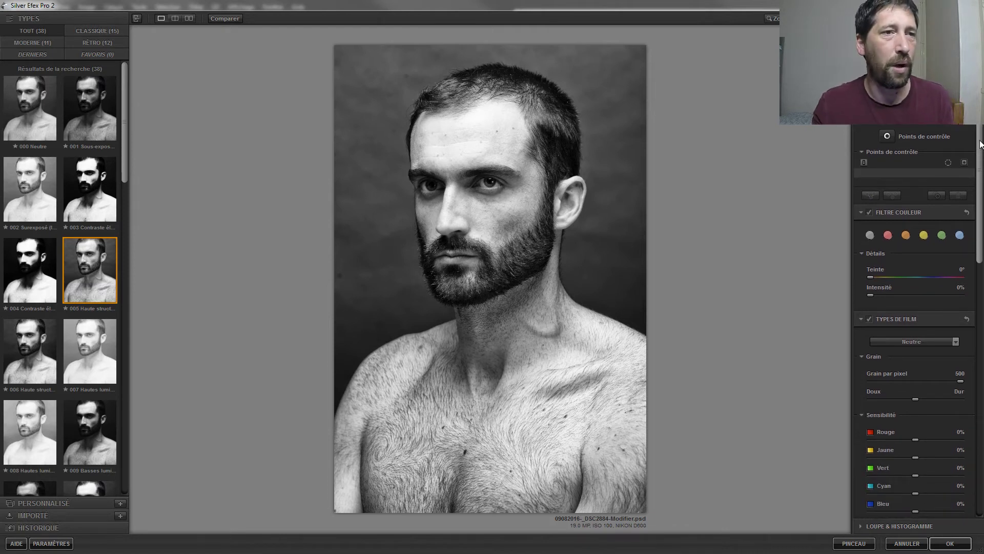
{"action": "scroll", "coordinate": [871, 158], "scroll_direction": "down", "scroll_amount": 1}
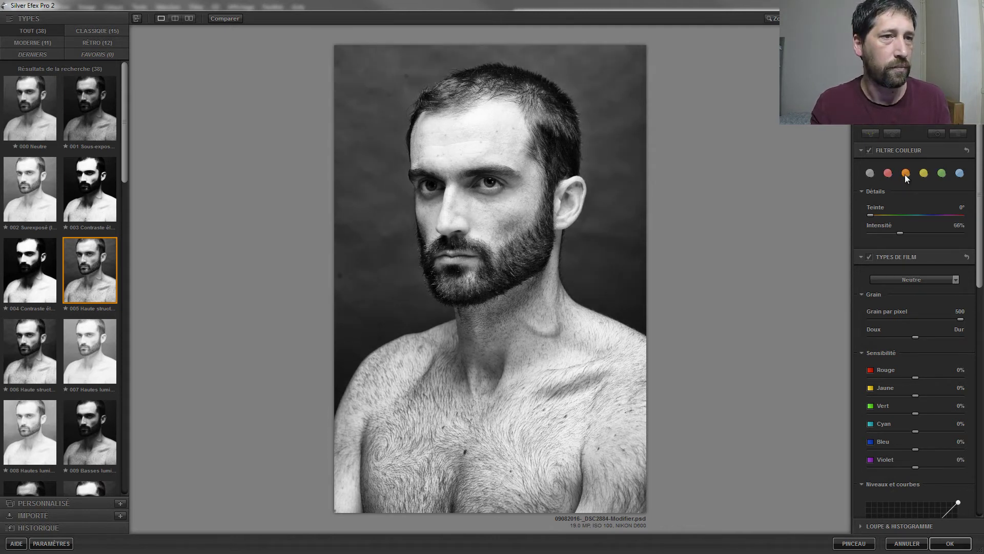
{"action": "left_click", "coordinate": [924, 175]}
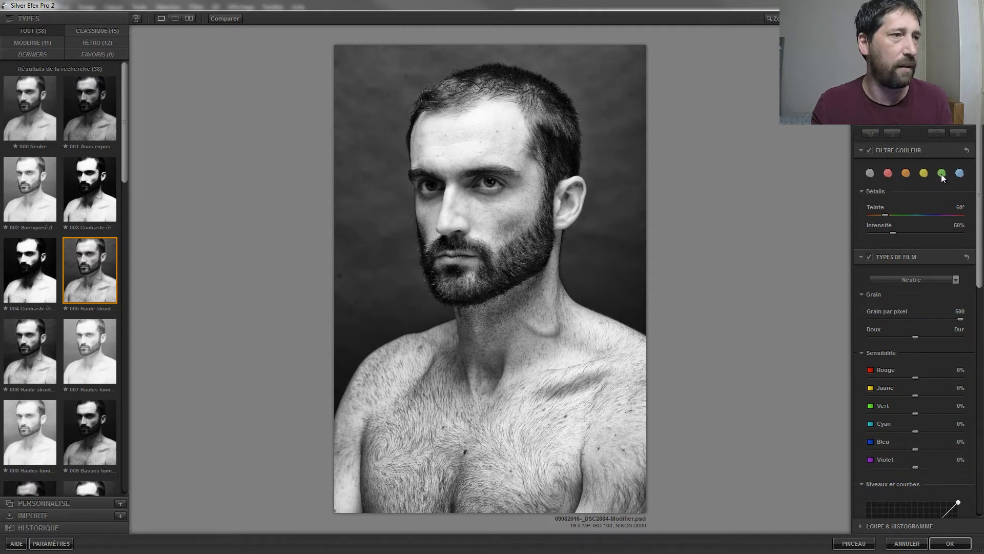
{"action": "left_click", "coordinate": [941, 174]}
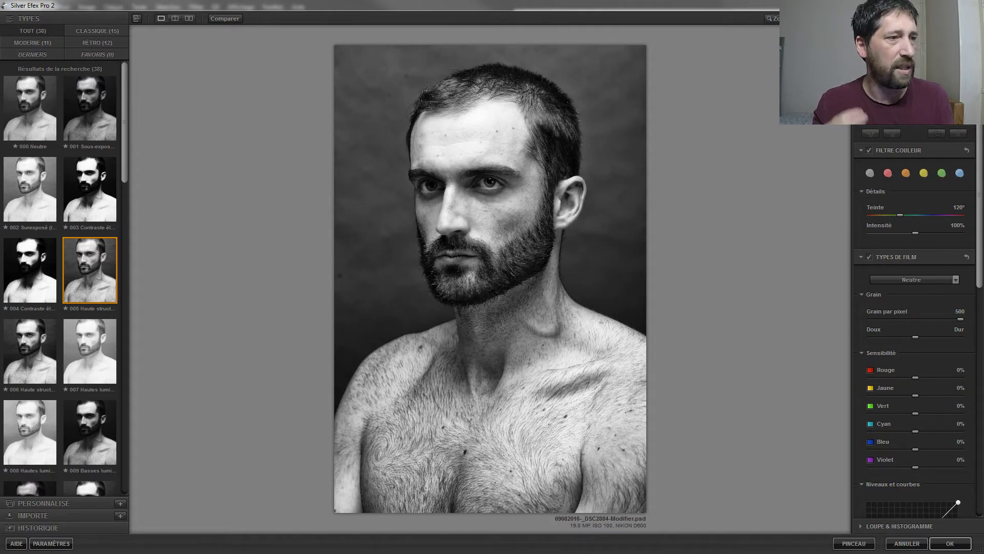
{"action": "left_click", "coordinate": [960, 173]}
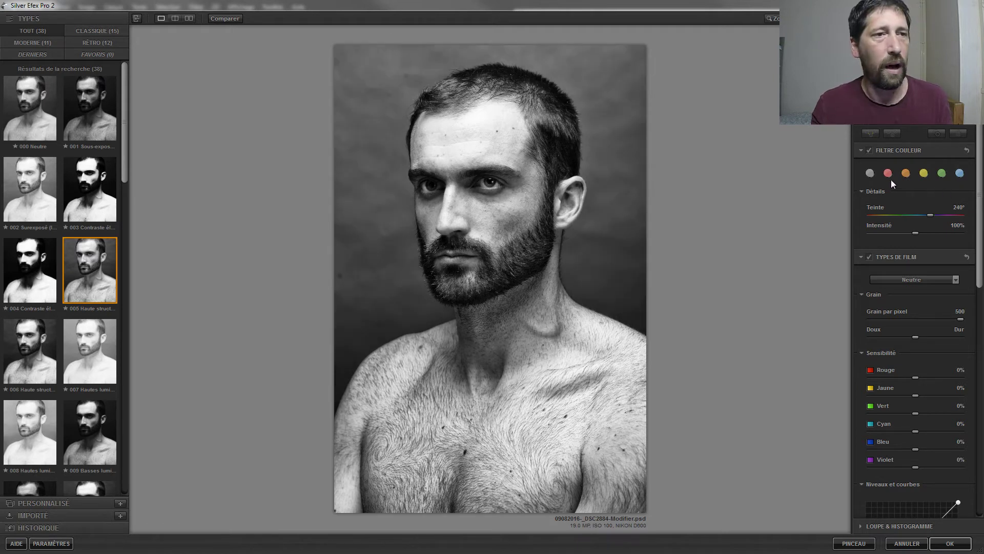
Step: Remove the blue colour filter and test custom filter hues and intensities, finishing with hue at 0° and intensity at 0%
{"action": "left_click", "coordinate": [870, 173]}
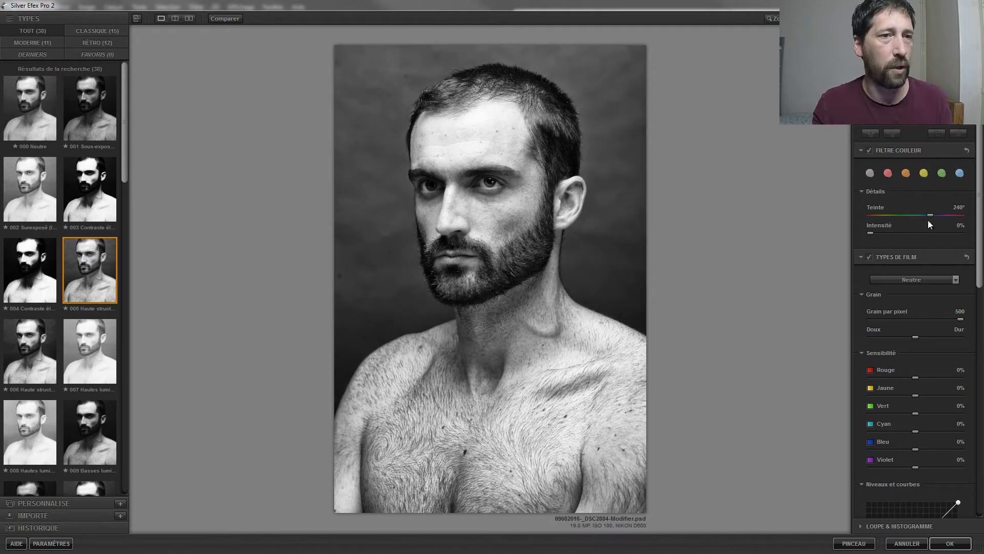
{"action": "left_click_drag", "start_coordinate": [930, 214], "coordinate": [911, 230]}
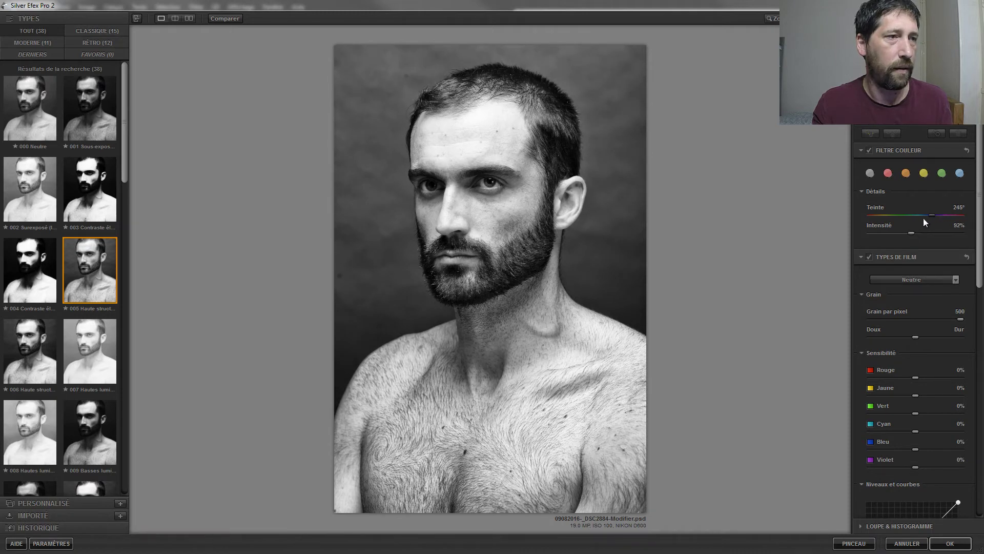
{"action": "mouse_move", "coordinate": [922, 214]}
{"action": "left_mouse_down"}
{"action": "mouse_move", "coordinate": [892, 216]}
{"action": "mouse_move", "coordinate": [936, 213]}
{"action": "left_mouse_up"}
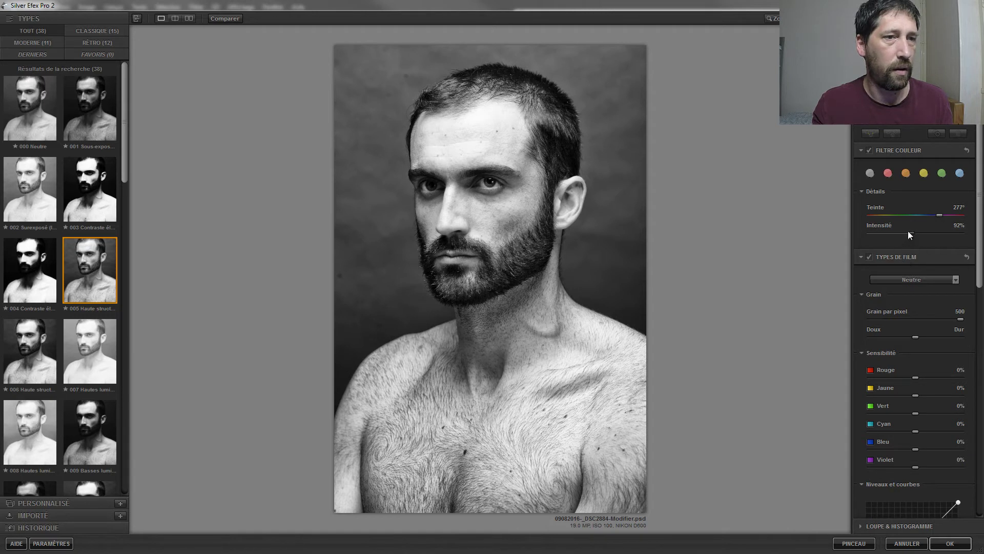
{"action": "left_click_drag", "start_coordinate": [909, 233], "coordinate": [851, 242]}
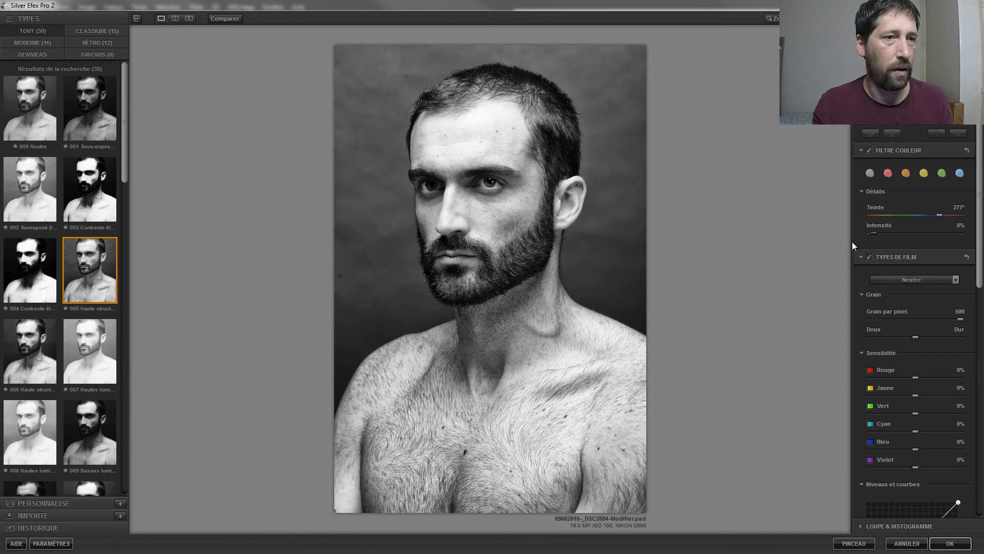
{"action": "double_click", "coordinate": [936, 214]}
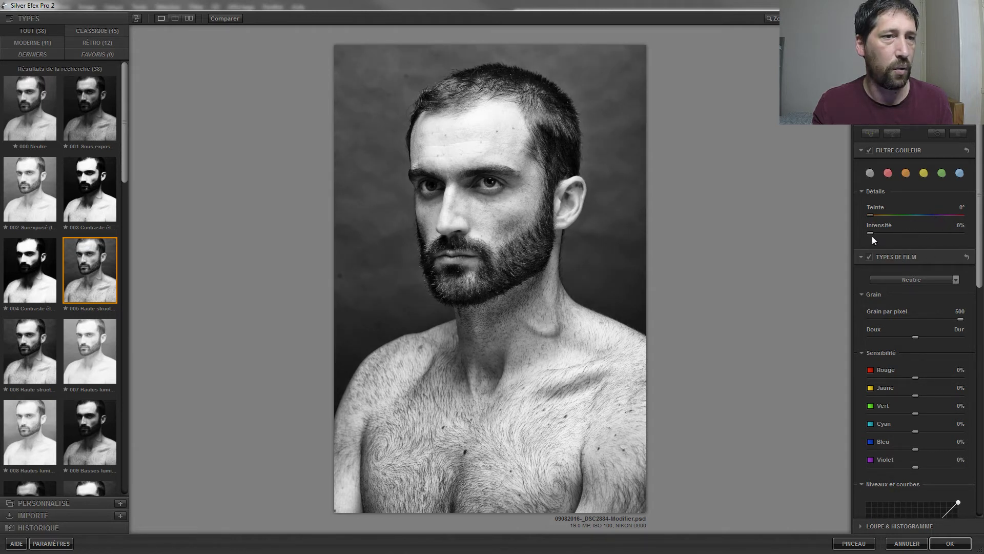
{"action": "left_click", "coordinate": [885, 214]}
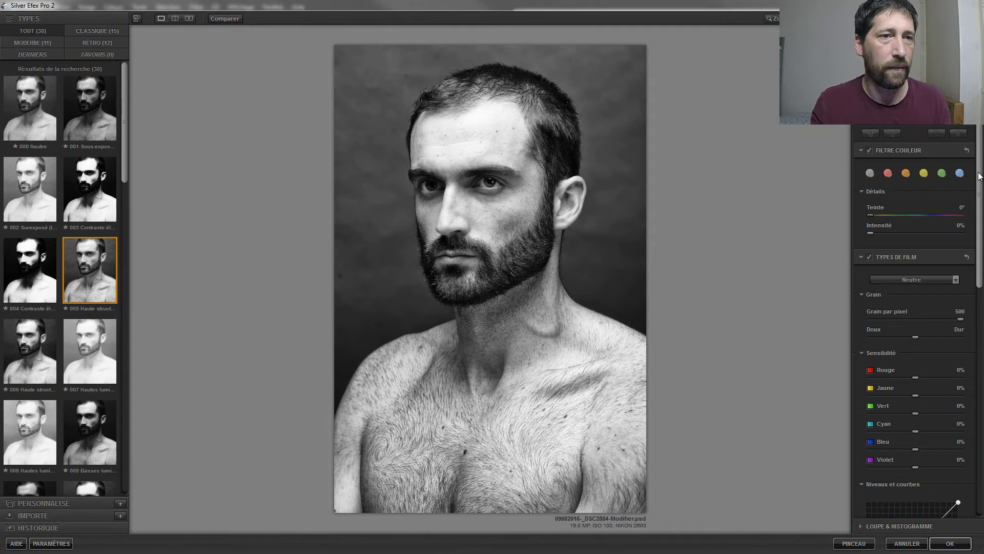
Step: Preview the emulated film types on the portrait while keeping the film type at Neutre
{"action": "scroll", "coordinate": [979, 187], "scroll_direction": "down", "scroll_amount": 1}
{"action": "scroll", "coordinate": [979, 187], "scroll_direction": "down", "scroll_amount": 5}
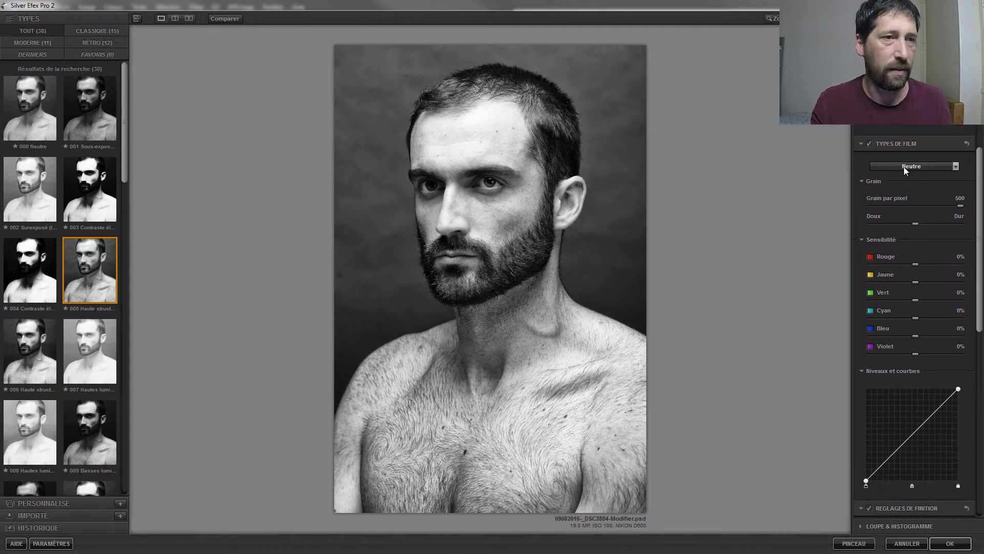
{"action": "left_click", "coordinate": [905, 167]}
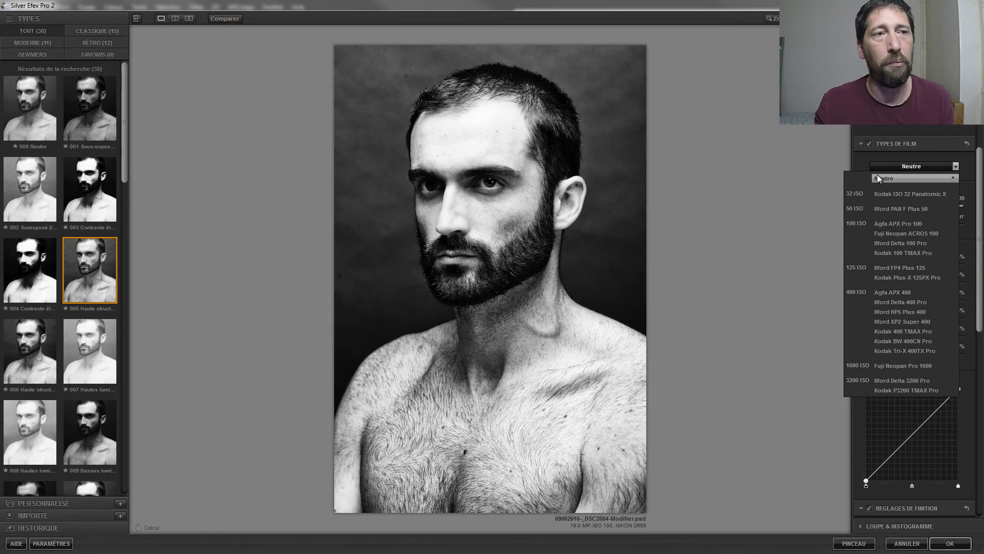
{"action": "left_click", "coordinate": [899, 194]}
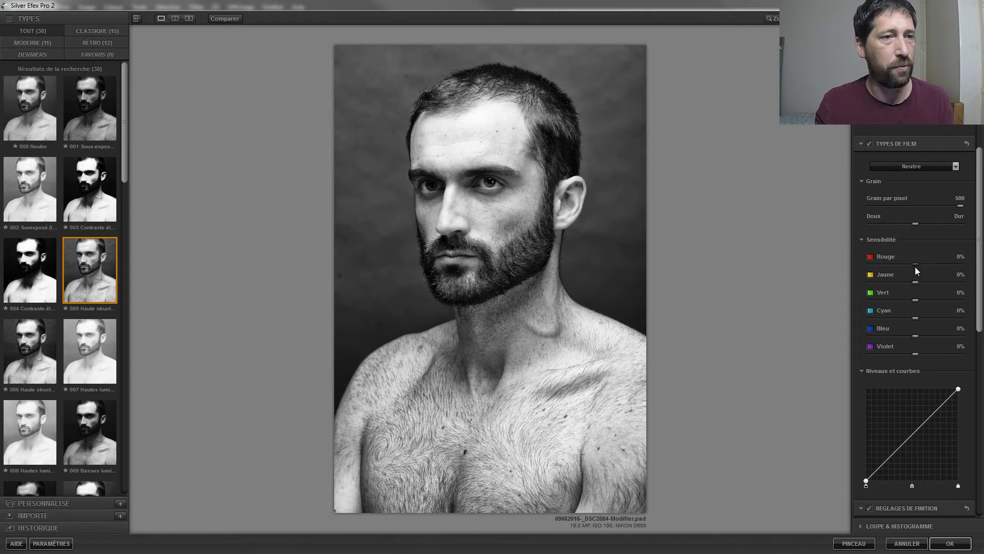
Step: Set the film's colour sensitivities to red 15%, yellow 11%, blue 10% and cyan -10%
{"action": "mouse_move", "coordinate": [915, 264]}
{"action": "left_mouse_down"}
{"action": "mouse_move", "coordinate": [895, 273]}
{"action": "mouse_move", "coordinate": [940, 271]}
{"action": "mouse_move", "coordinate": [904, 275]}
{"action": "mouse_move", "coordinate": [924, 272]}
{"action": "left_mouse_up"}
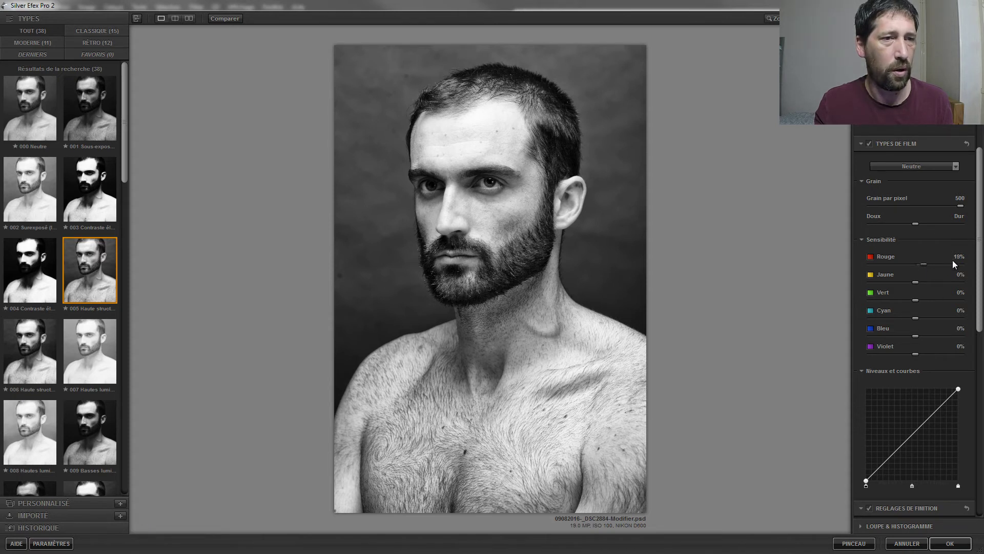
{"action": "type", "text": "15"}
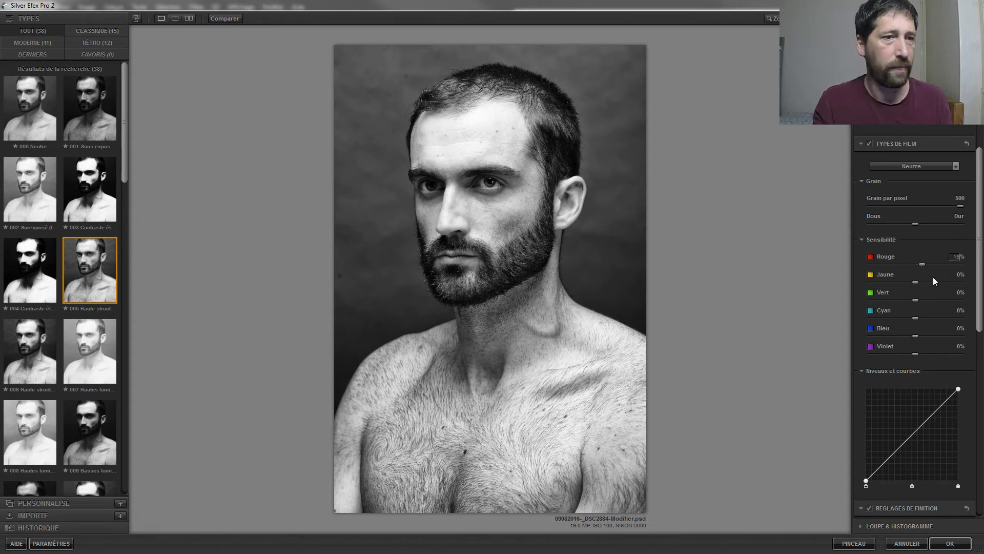
{"action": "left_click_drag", "start_coordinate": [915, 282], "coordinate": [882, 290]}
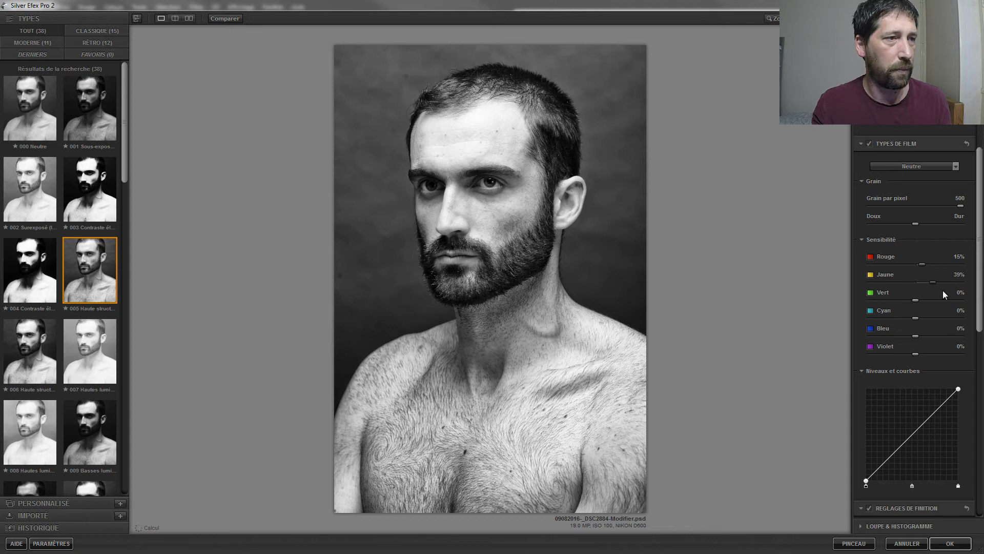
{"action": "left_click_drag", "start_coordinate": [930, 293], "coordinate": [971, 290]}
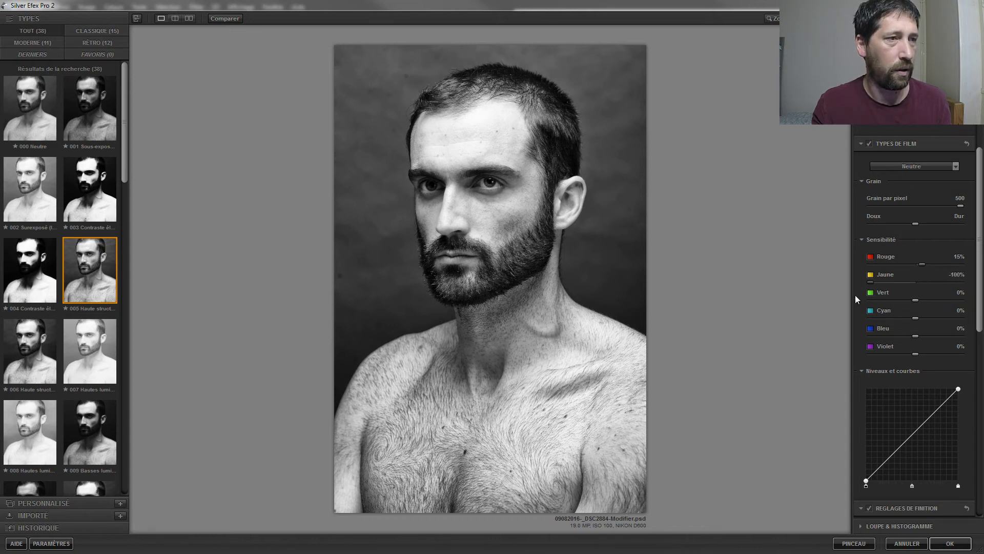
{"action": "left_click_drag", "start_coordinate": [855, 294], "coordinate": [921, 289]}
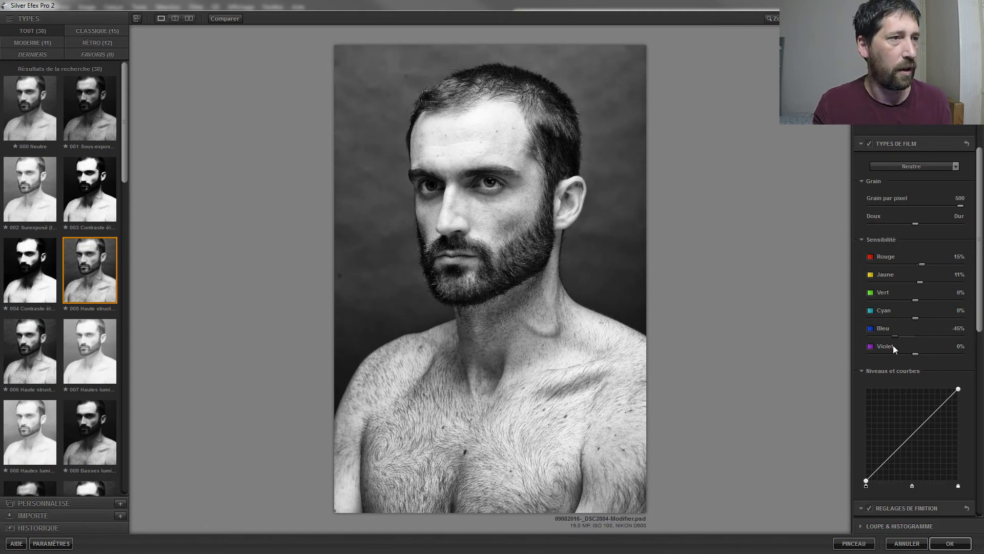
{"action": "left_click_drag", "start_coordinate": [893, 346], "coordinate": [914, 345]}
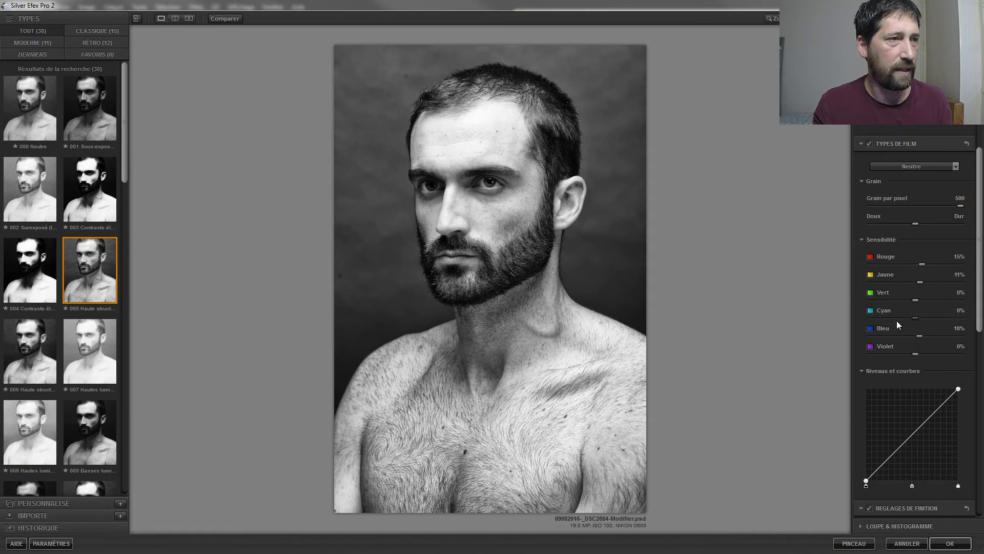
{"action": "left_click_drag", "start_coordinate": [891, 322], "coordinate": [916, 329]}
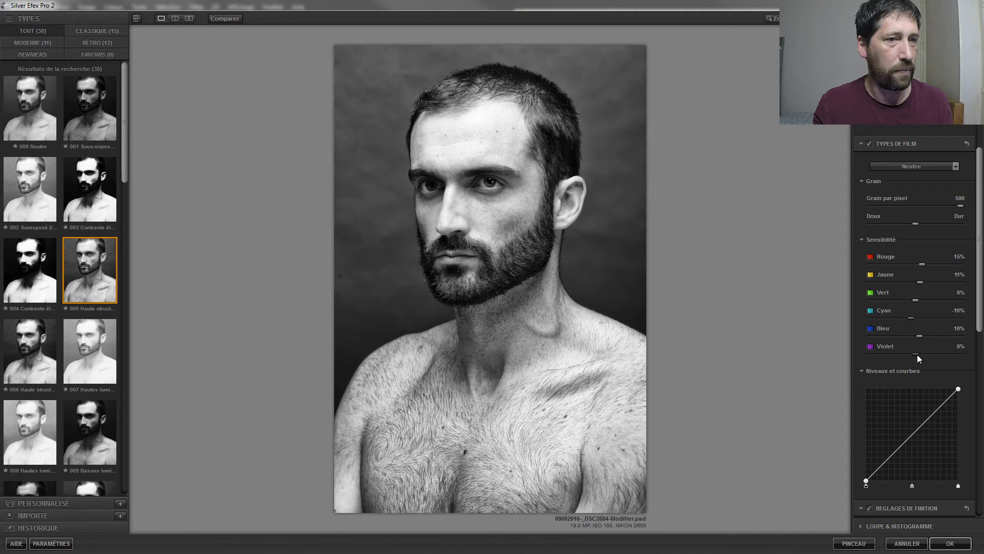
Step: Preview Split Toners toning 2 on the portrait in the finishing adjustments, keeping the Neutre 1 toning
{"action": "left_click_drag", "start_coordinate": [981, 297], "coordinate": [982, 328]}
{"action": "scroll", "coordinate": [968, 317], "scroll_direction": "down", "scroll_amount": 3}
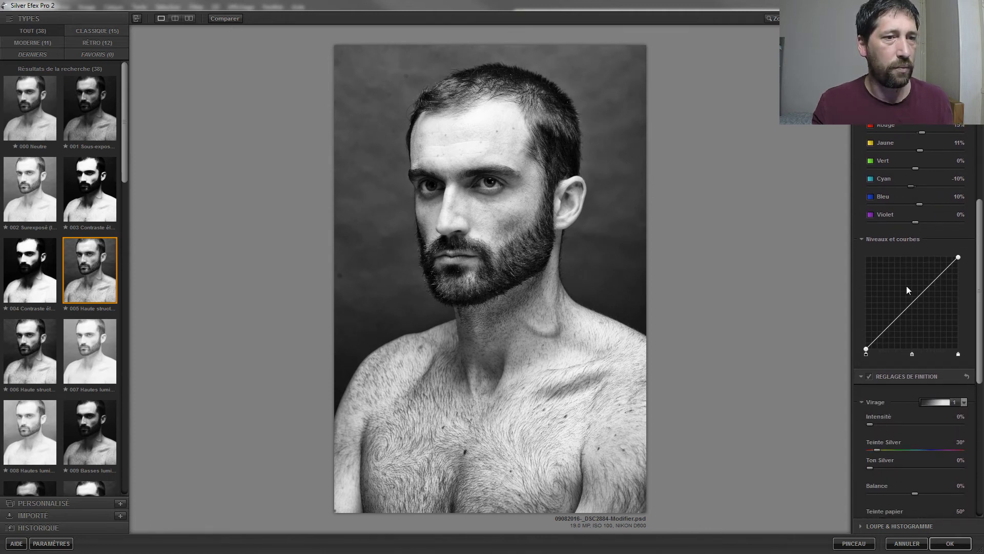
{"action": "left_click_drag", "start_coordinate": [978, 313], "coordinate": [980, 379]}
{"action": "left_click", "coordinate": [938, 211]}
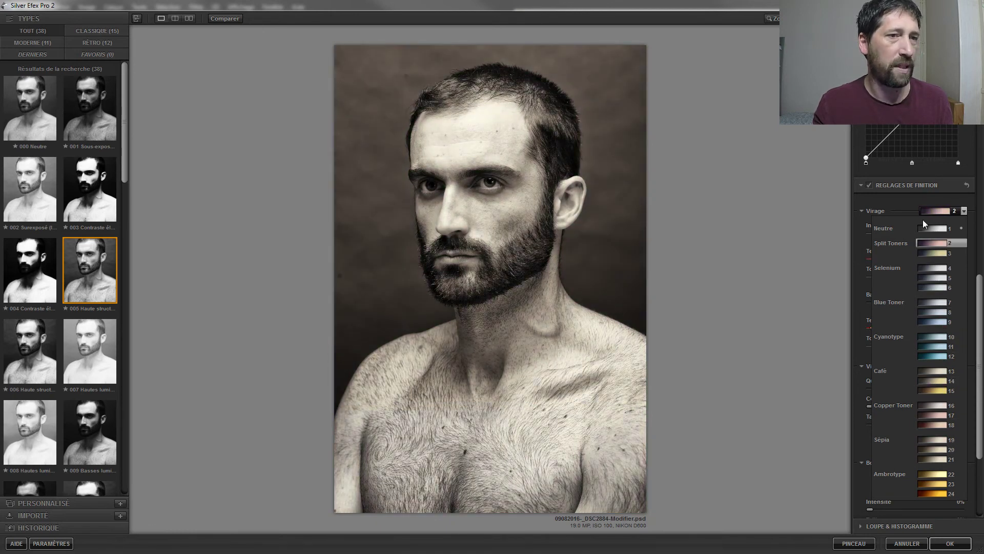
{"action": "left_click", "coordinate": [933, 230]}
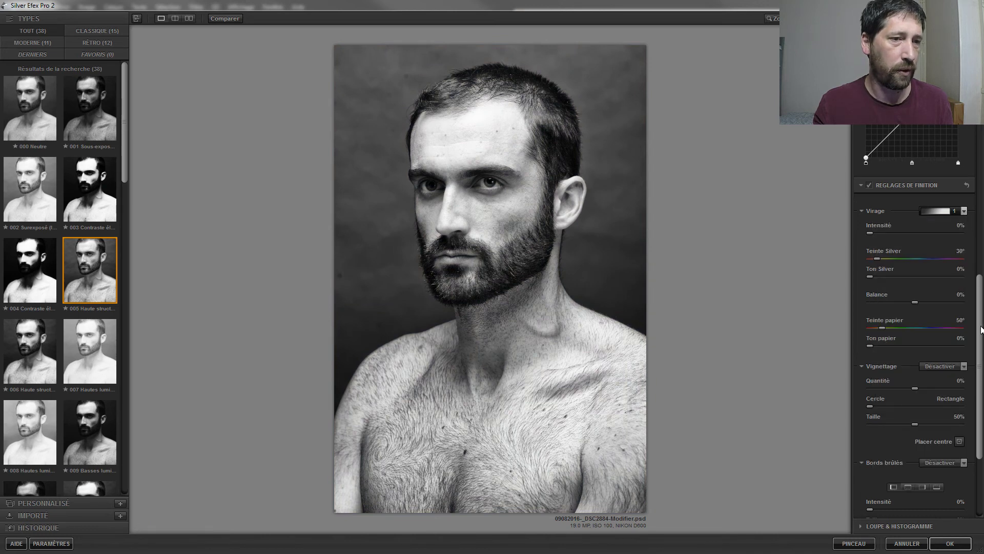
Step: Preview the burned-edges preset Tous les bords (Doux) 2 on the portrait, leaving burned edges deactivated
{"action": "left_click_drag", "start_coordinate": [981, 325], "coordinate": [982, 391]}
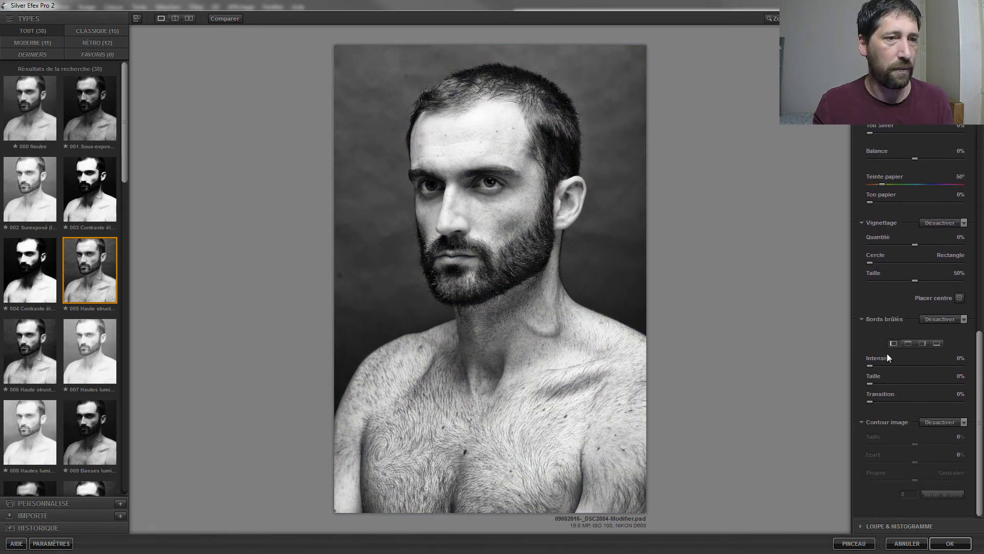
{"action": "left_click", "coordinate": [935, 318]}
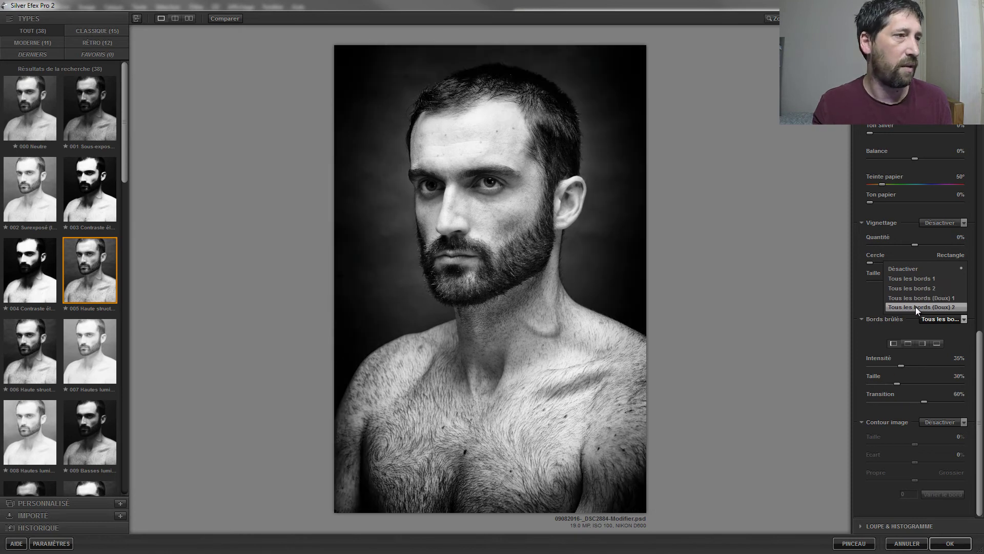
{"action": "left_click", "coordinate": [900, 268]}
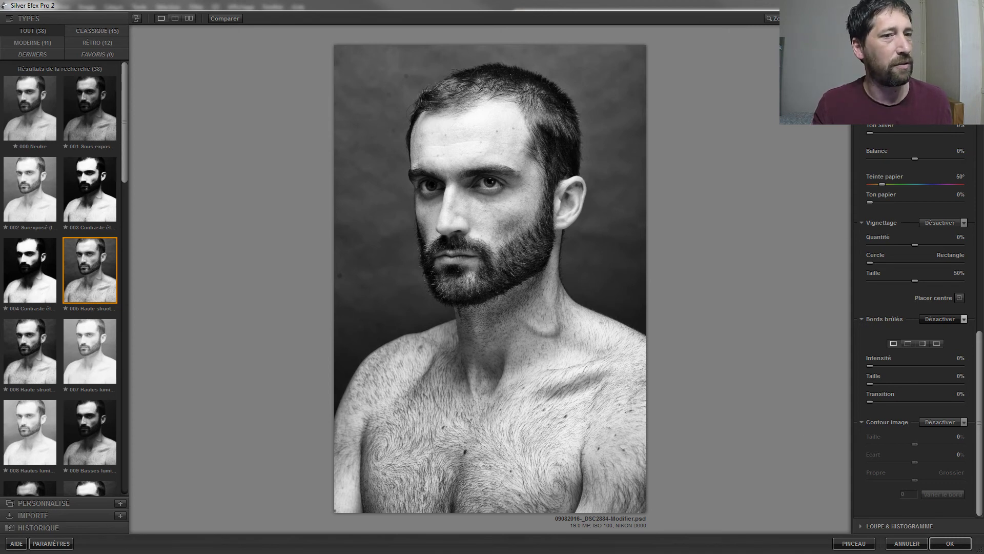
Step: Apply the black-and-white conversion and return to the portrait document in Photoshop
{"action": "left_click", "coordinate": [975, 148]}
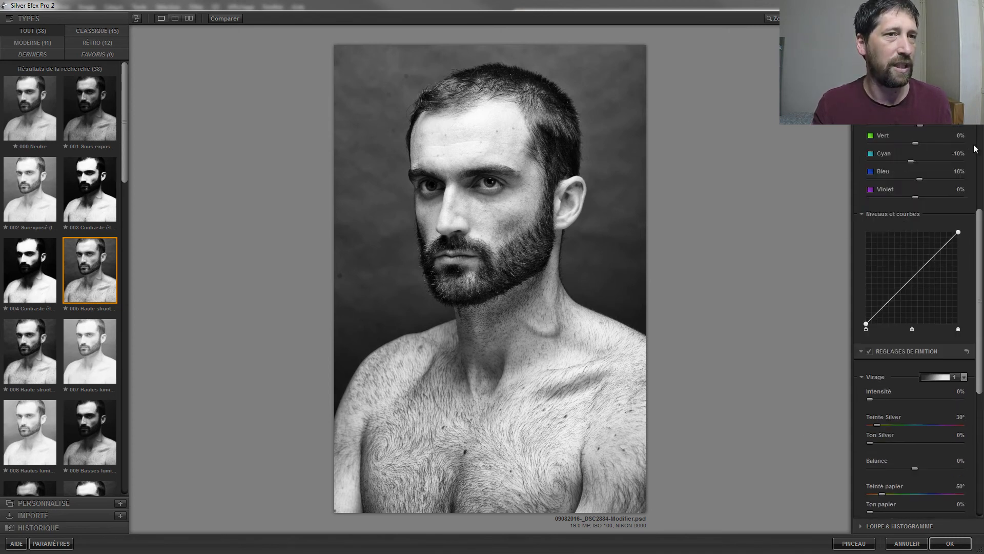
{"action": "left_click", "coordinate": [976, 149]}
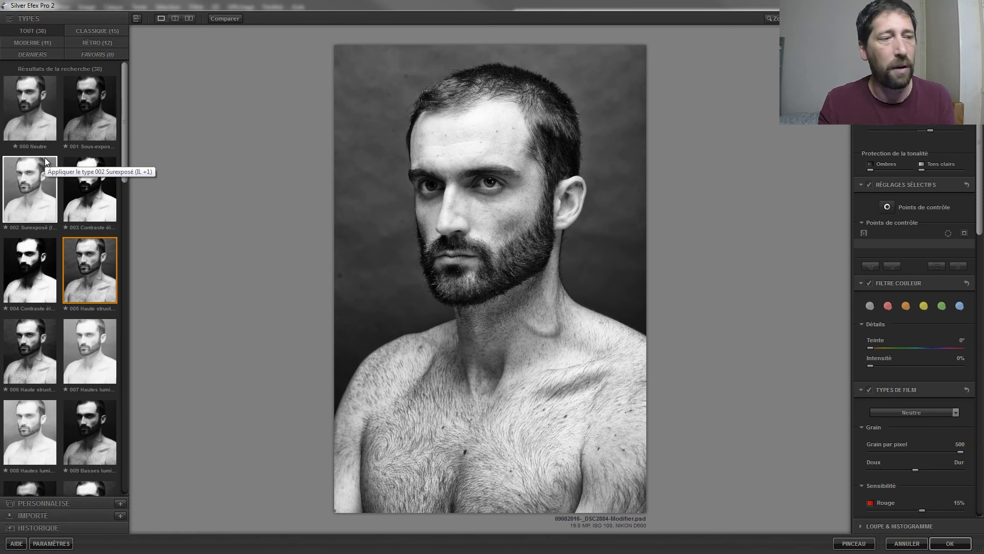
{"action": "left_click", "coordinate": [953, 549]}
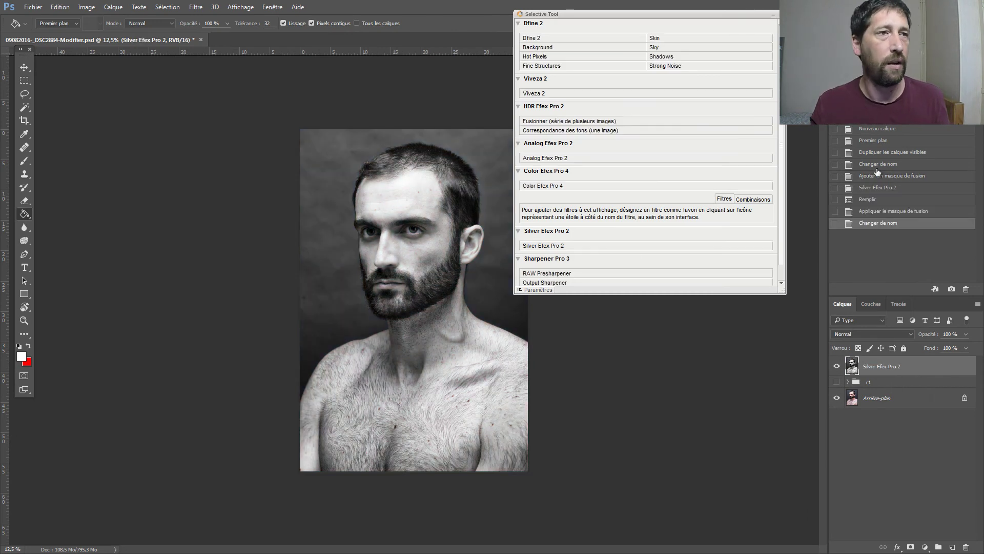
Step: Collapse the Selective Tool window and compare the Silver Efex Pro 2 layer with the colour original by toggling its visibility
{"action": "left_click", "coordinate": [774, 16]}
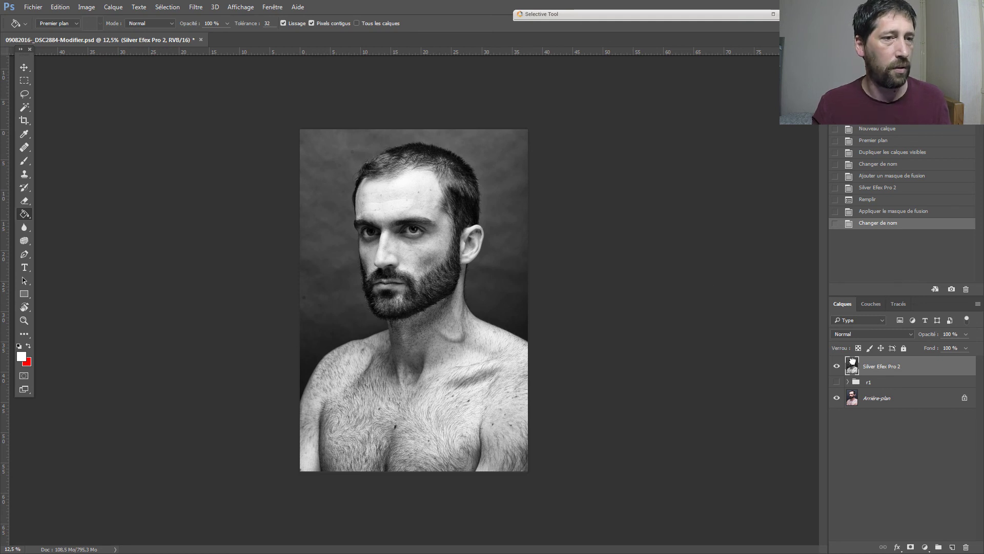
{"action": "left_click", "coordinate": [837, 367]}
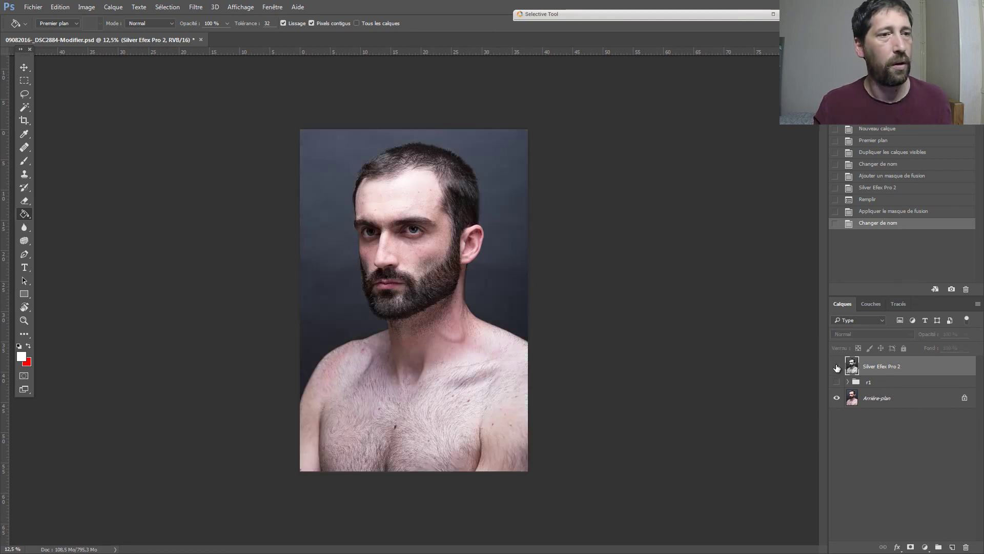
{"action": "left_click", "coordinate": [837, 366]}
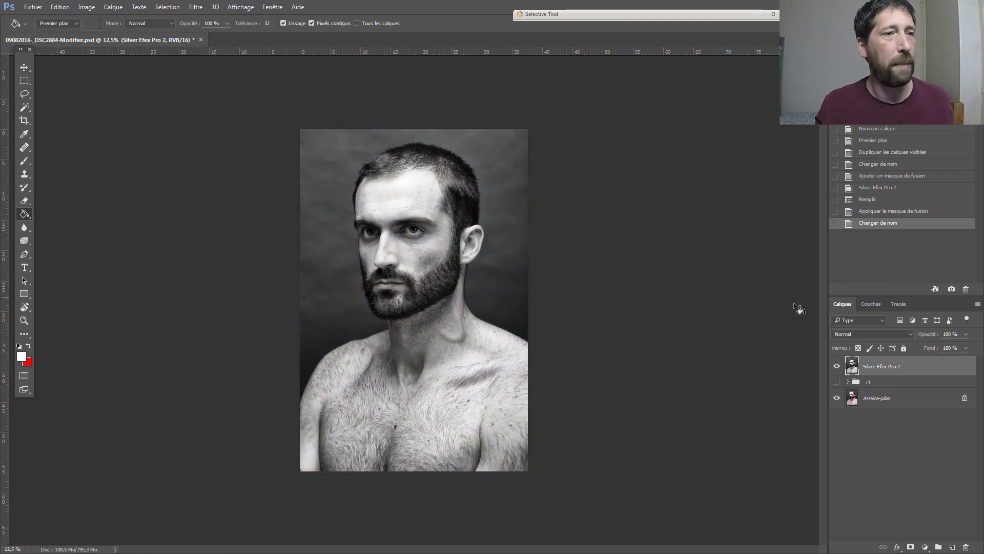